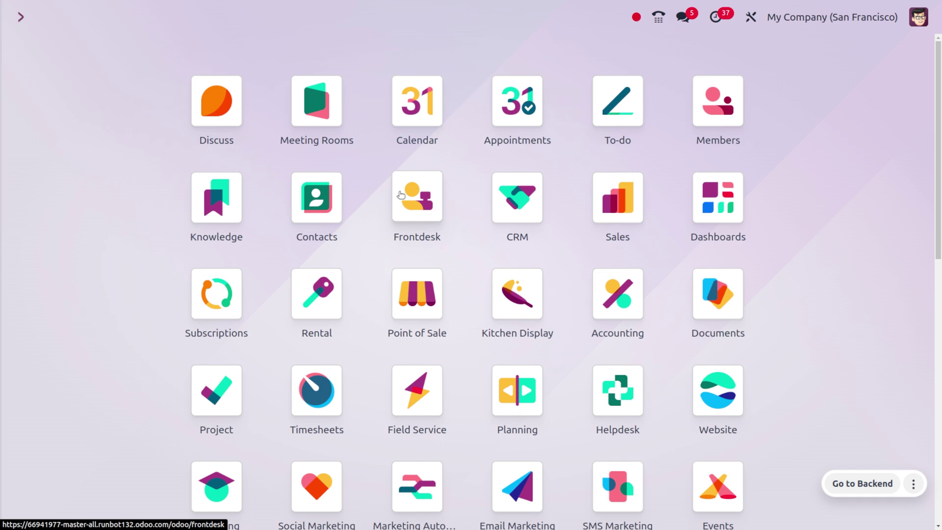
# Open the Sales app and start a new blank quotation.
pyautogui.write('sal')
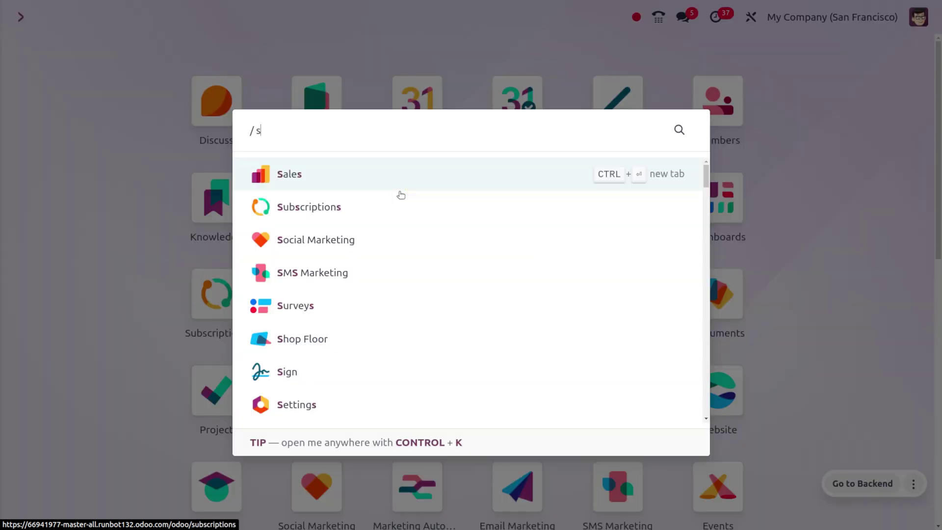
pyautogui.press('Return')
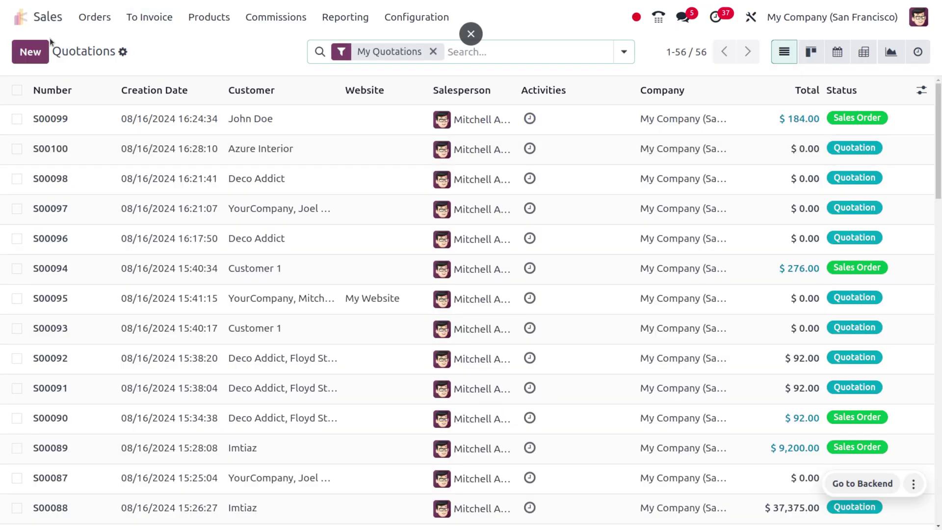
pyautogui.click(40, 54)
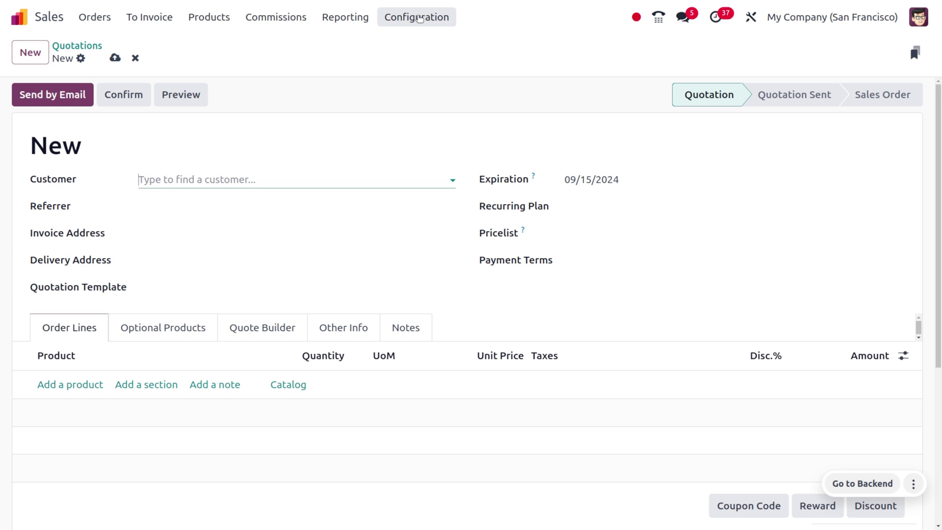
# Open Desk Accessories Combo under Combo Choices to check Desk Organizer, Desk Pad and Monitor Stand prices.
pyautogui.click(419, 19)
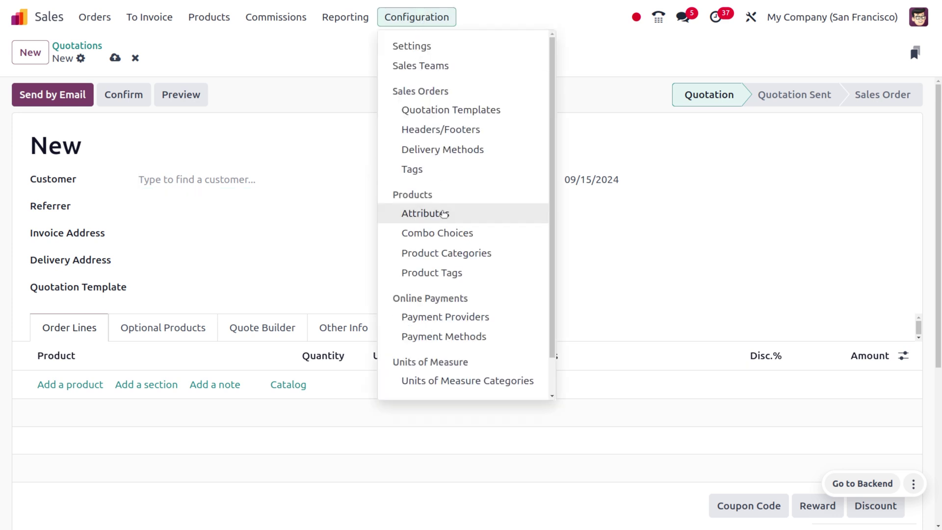
pyautogui.click(446, 229)
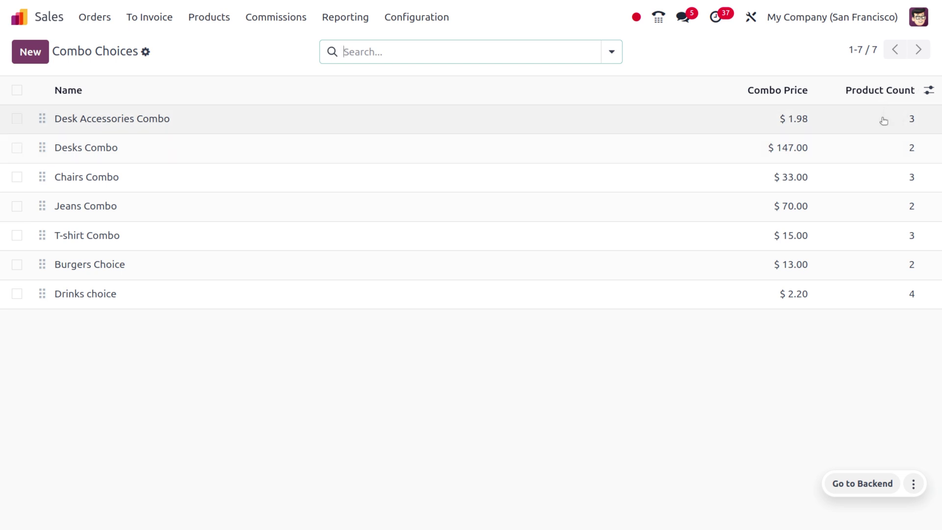
pyautogui.click(665, 123)
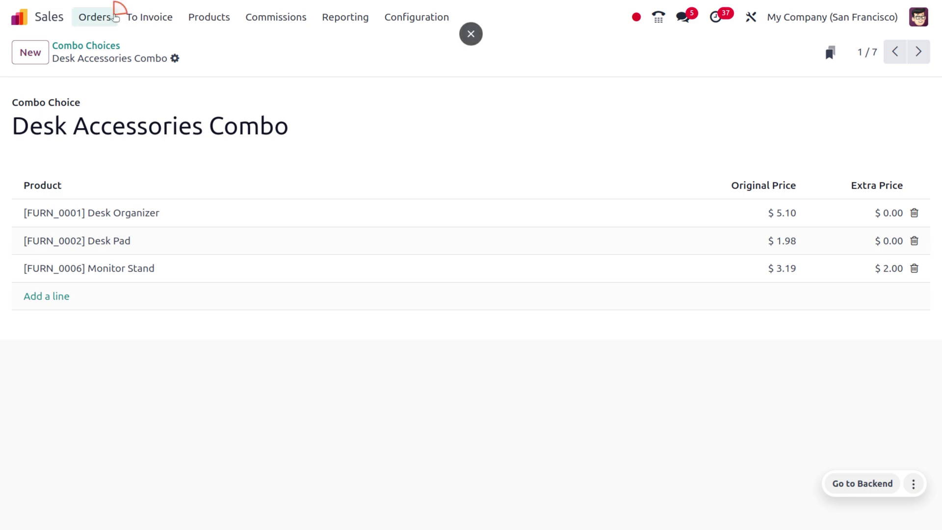
pyautogui.click(115, 18)
# Create a new quotation and set its customer from the full customer list.
pyautogui.click(124, 43)
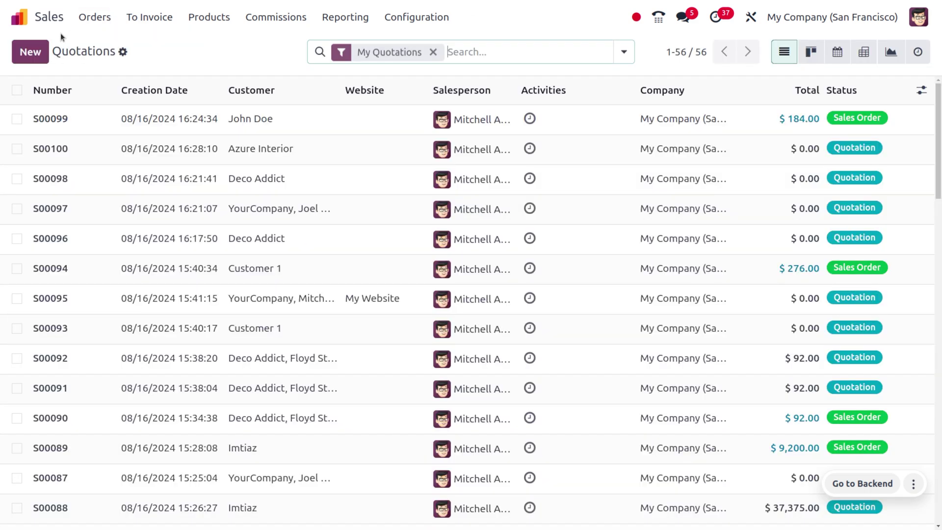
pyautogui.click(30, 55)
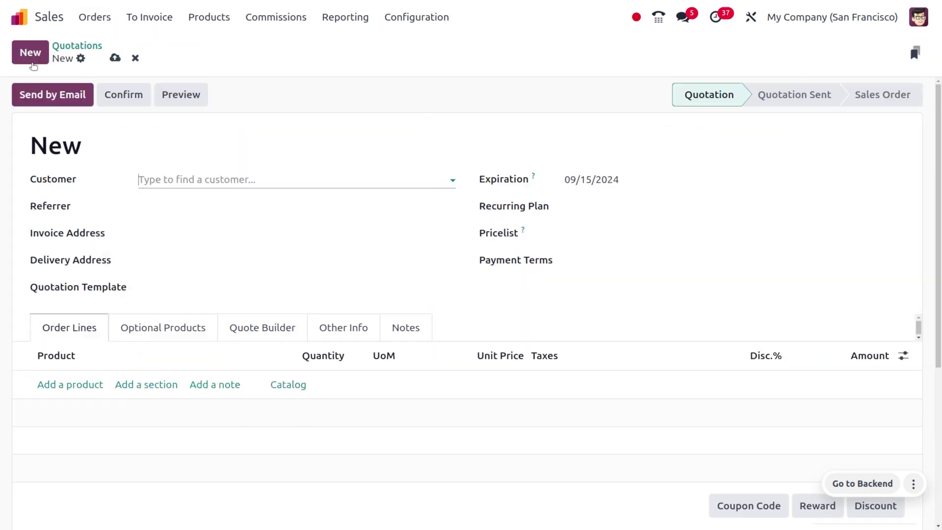
pyautogui.click(181, 181)
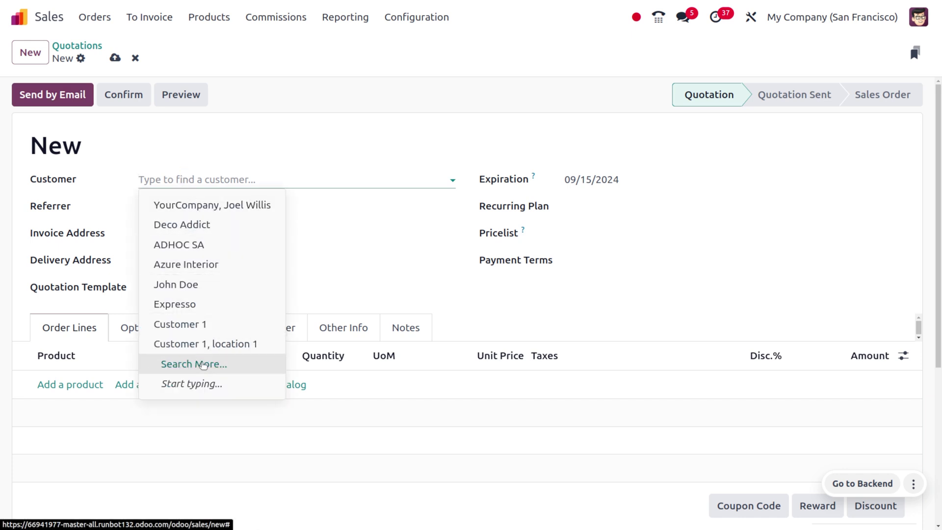
pyautogui.click(199, 364)
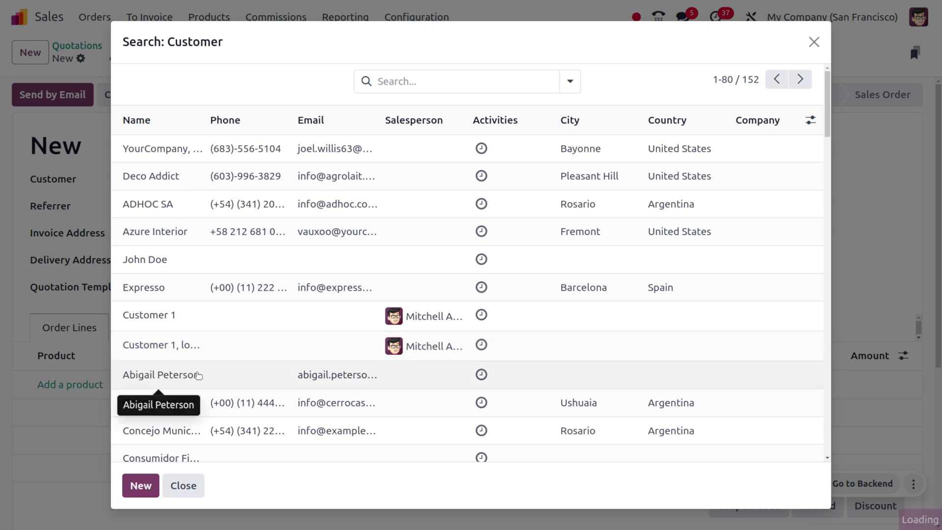
pyautogui.click(199, 374)
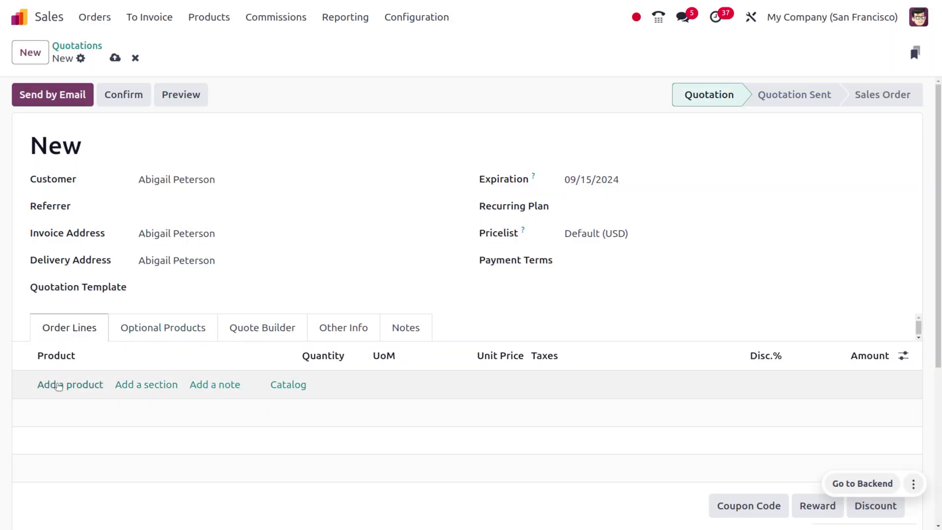
# Add an order line for Office Combo by searching 'off'.
pyautogui.click(59, 385)
pyautogui.write('off')
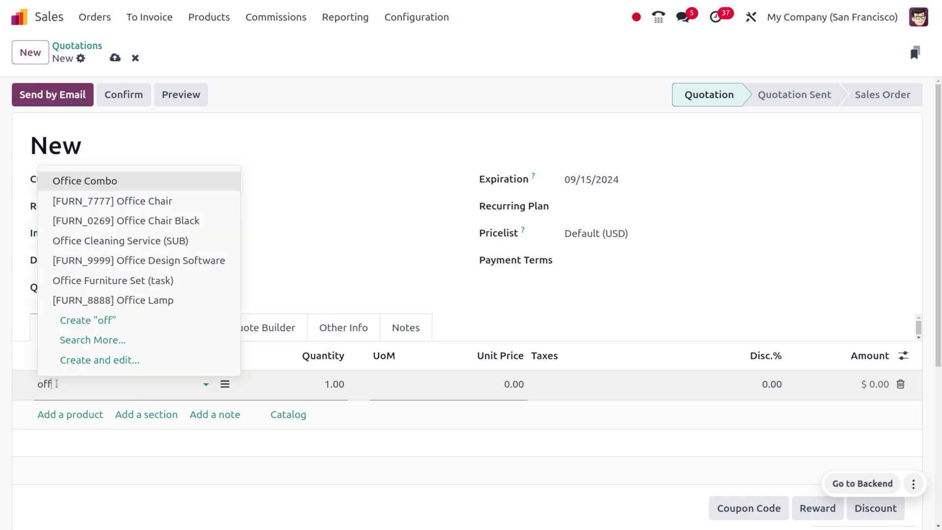
pyautogui.press('Return')
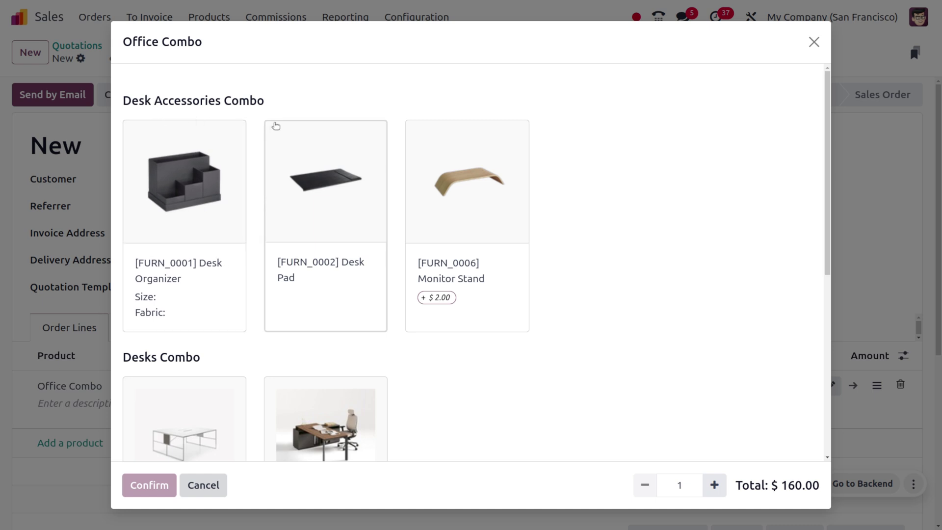
# Choose Desk Combination and Conference Chair (Aluminium) alongside Desk Pad, and confirm the combo.
pyautogui.scroll(-3, 234, 229)
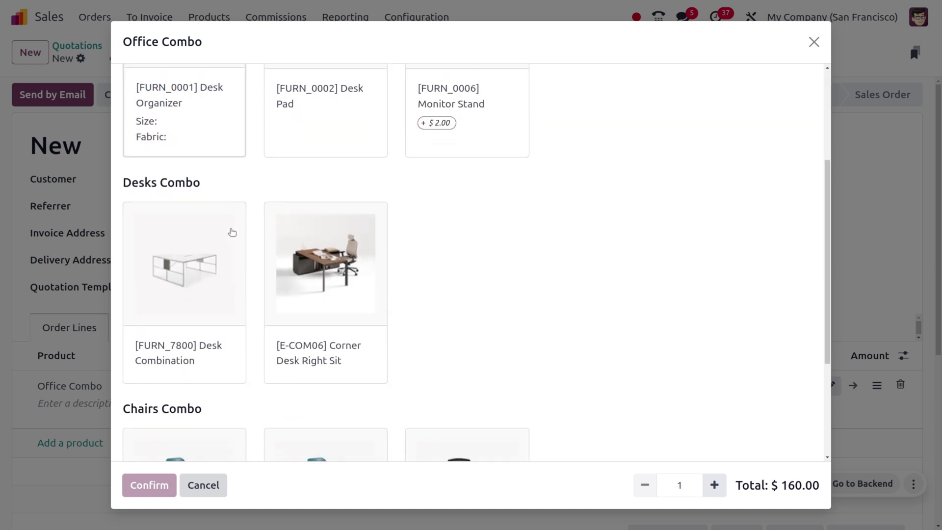
pyautogui.scroll(-3, 231, 231)
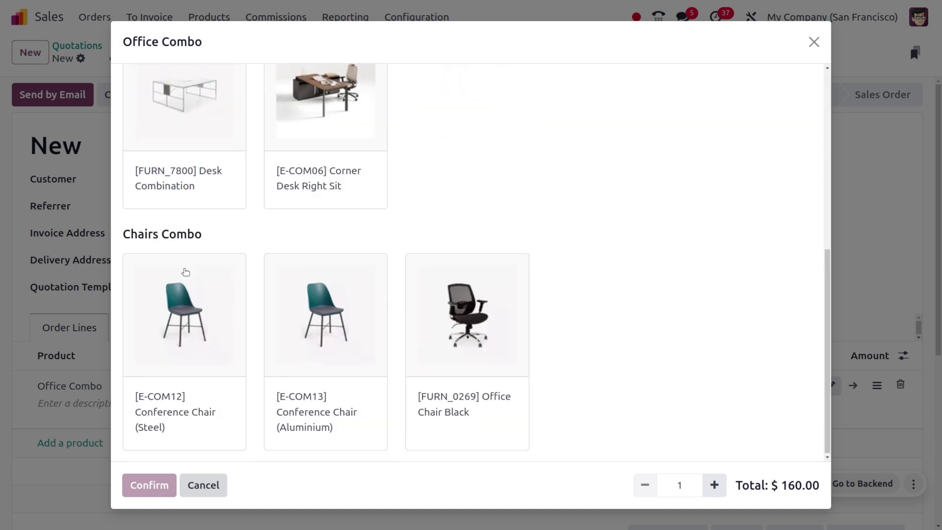
pyautogui.scroll(5, 304, 397)
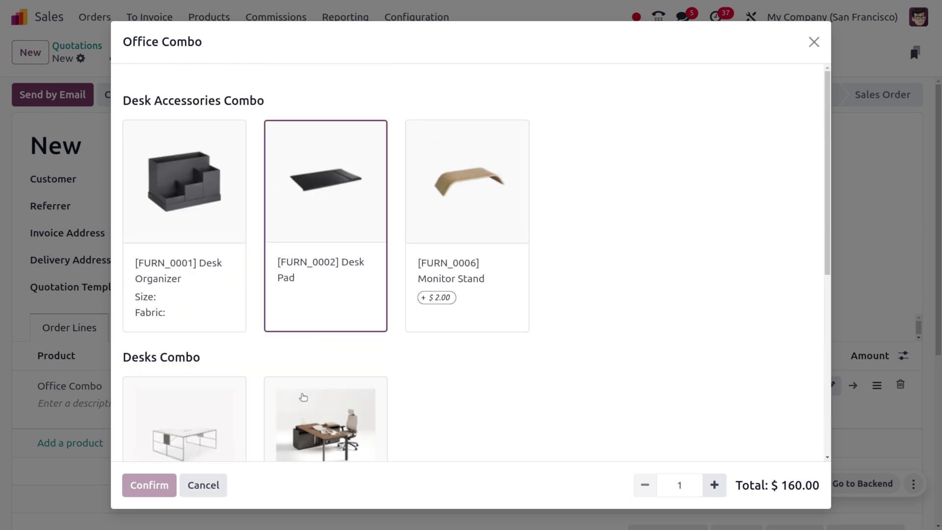
pyautogui.scroll(-5, 303, 397)
pyautogui.click(219, 134)
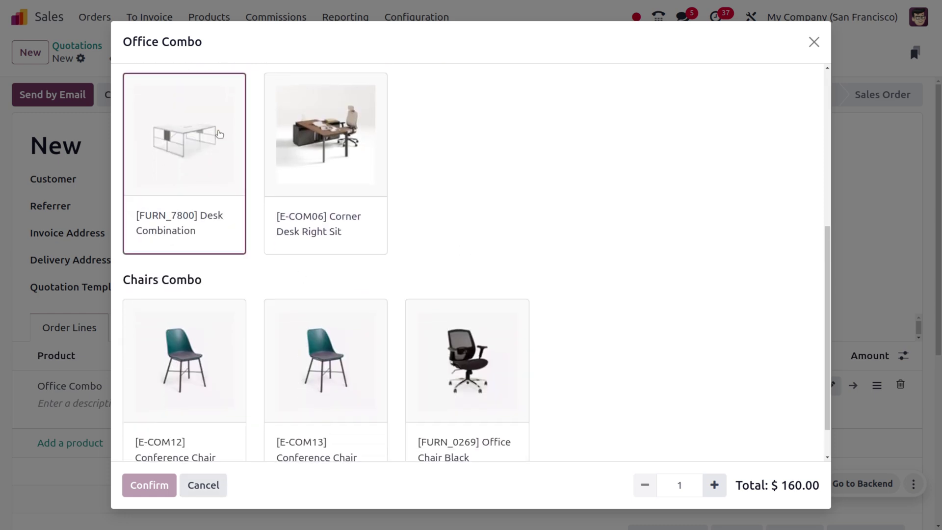
pyautogui.click(287, 376)
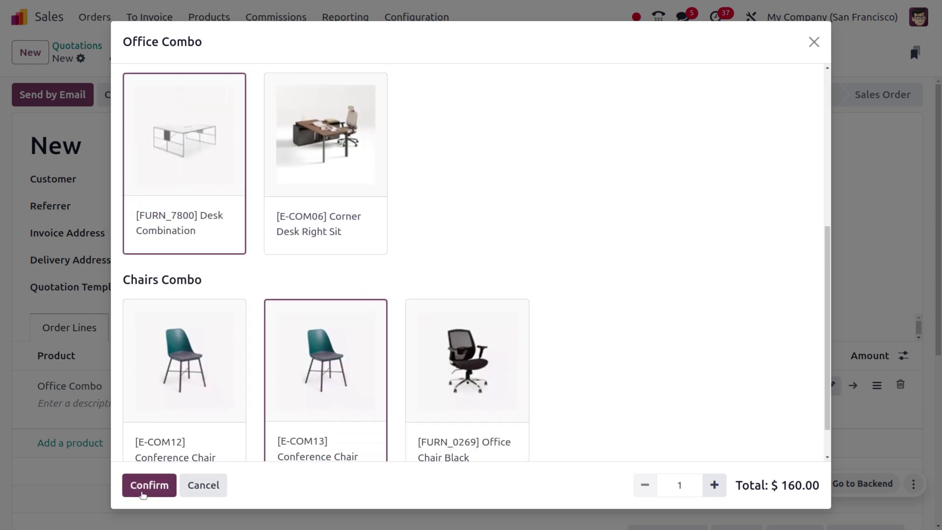
pyautogui.click(143, 492)
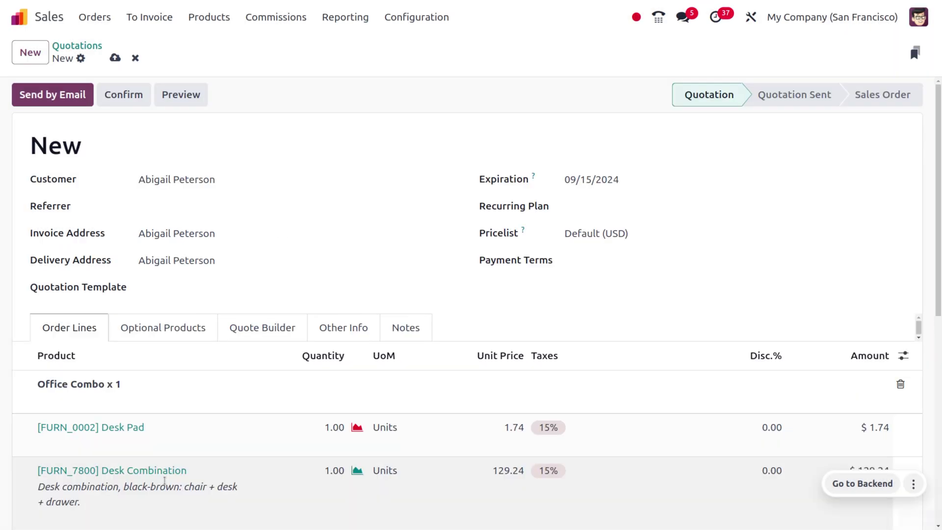
# Save the quotation, confirm it as sales order S00101, and return to the Home menu.
pyautogui.scroll(-6, 269, 389)
pyautogui.scroll(4, 269, 389)
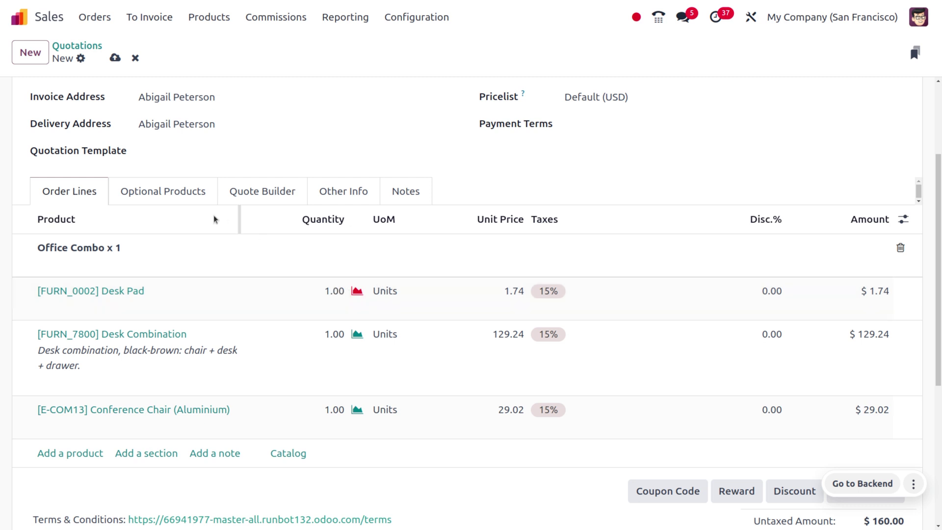
pyautogui.scroll(3, 215, 220)
pyautogui.click(115, 58)
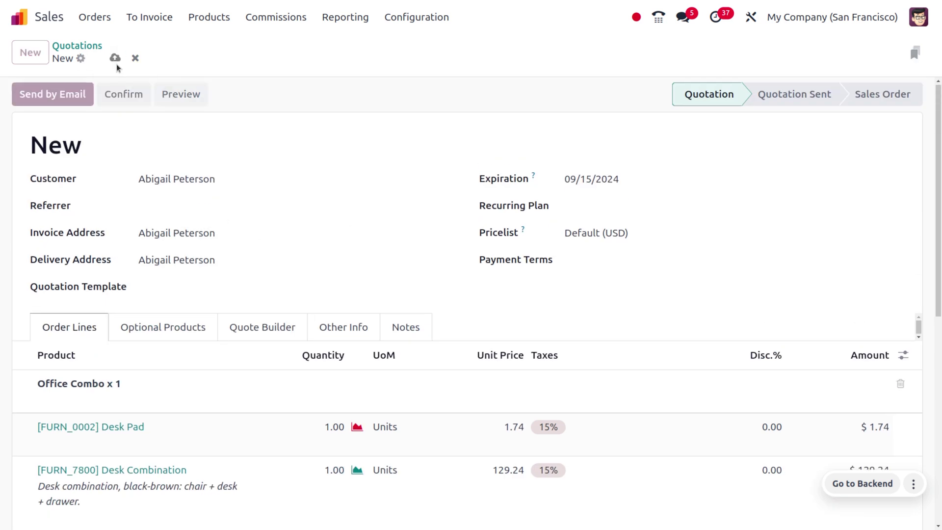
pyautogui.click(129, 92)
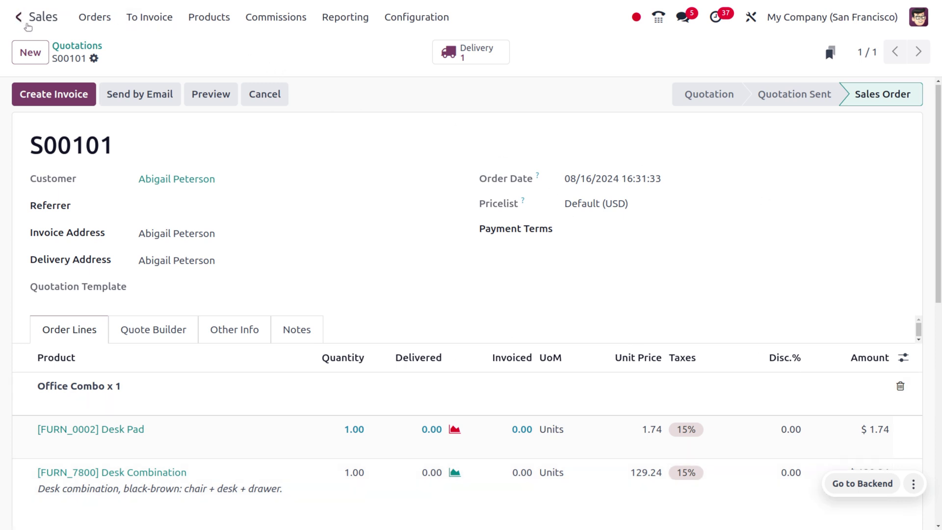
pyautogui.click(20, 18)
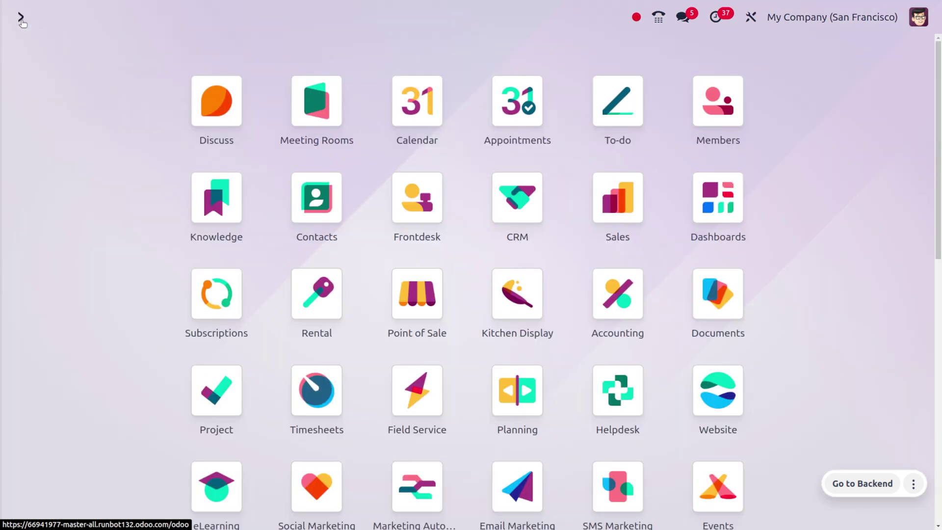
# Open the Website app's online shop.
pyautogui.write('ec')
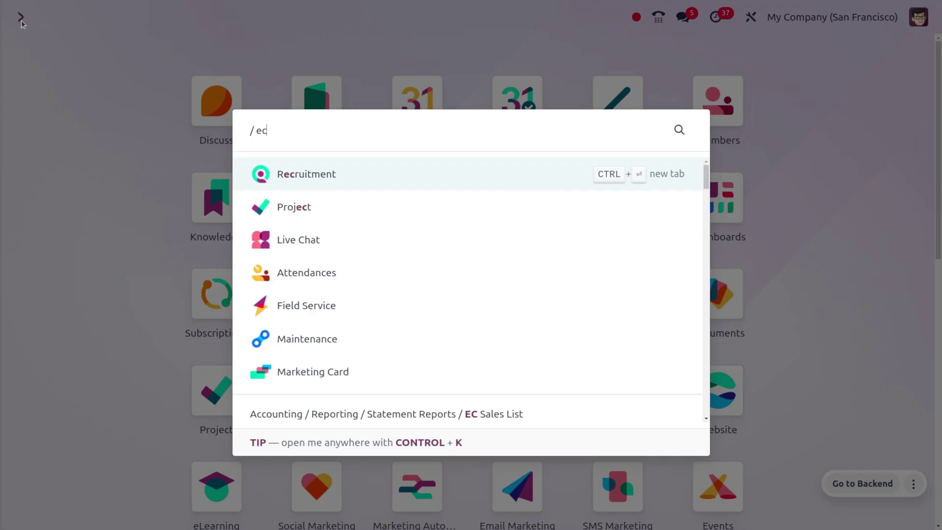
pyautogui.press('BackSpace')
pyautogui.press('BackSpace')
pyautogui.write('we')
pyautogui.press('Return')
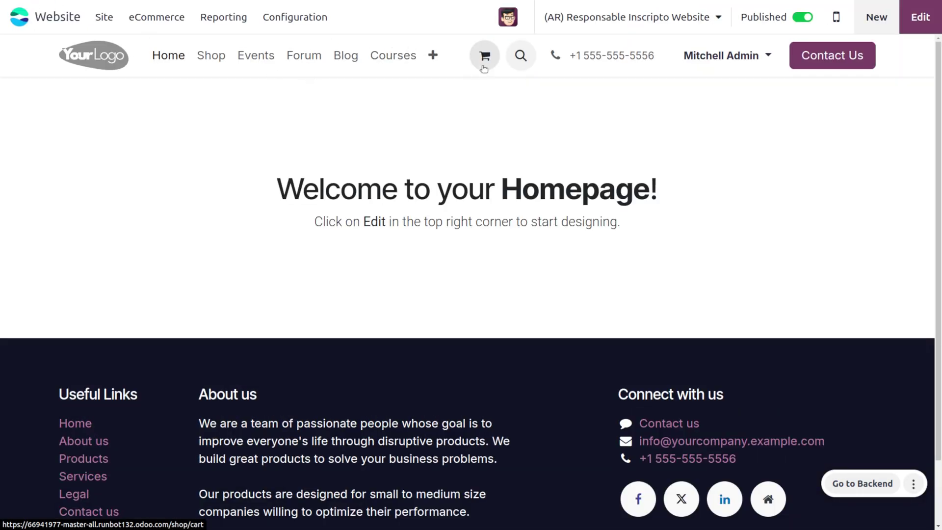
pyautogui.click(213, 58)
# Search the shop for 'office', open Office Combo, and add it to the cart.
pyautogui.click(425, 111)
pyautogui.write('office com')
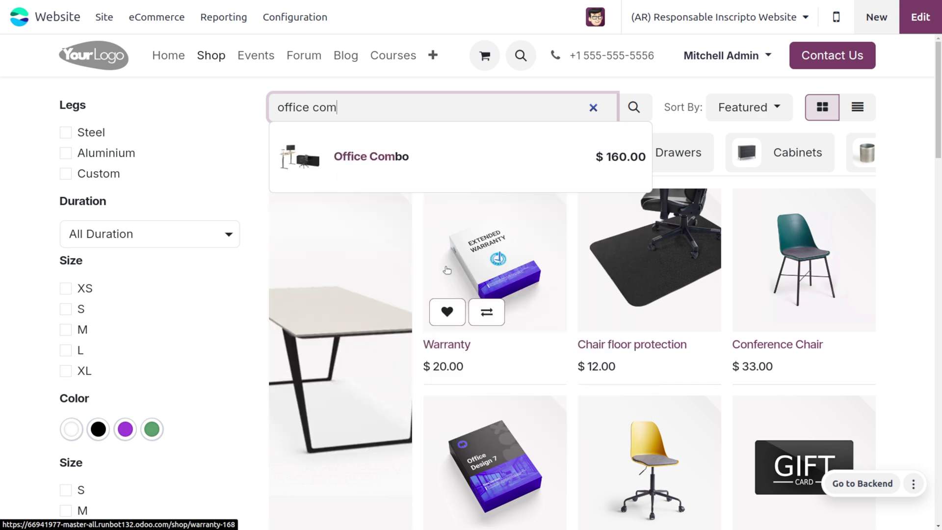
pyautogui.click(364, 152)
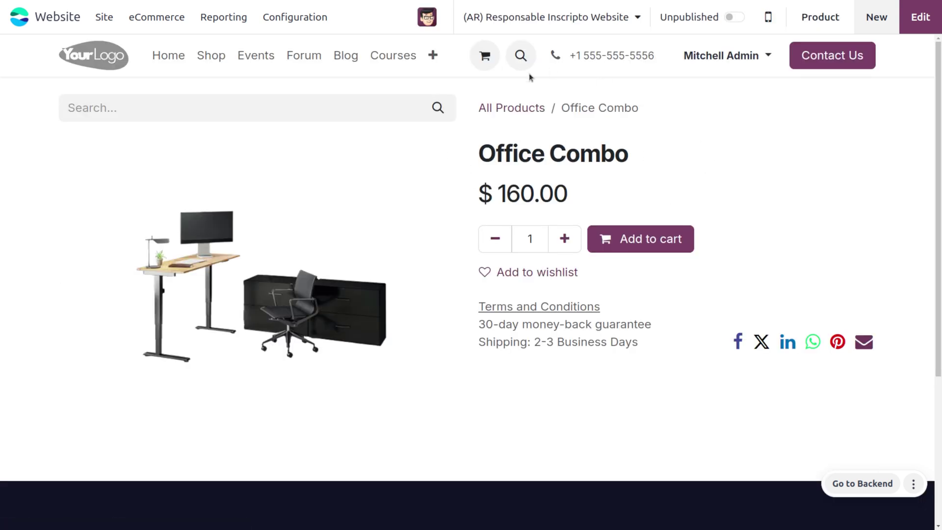
pyautogui.click(647, 239)
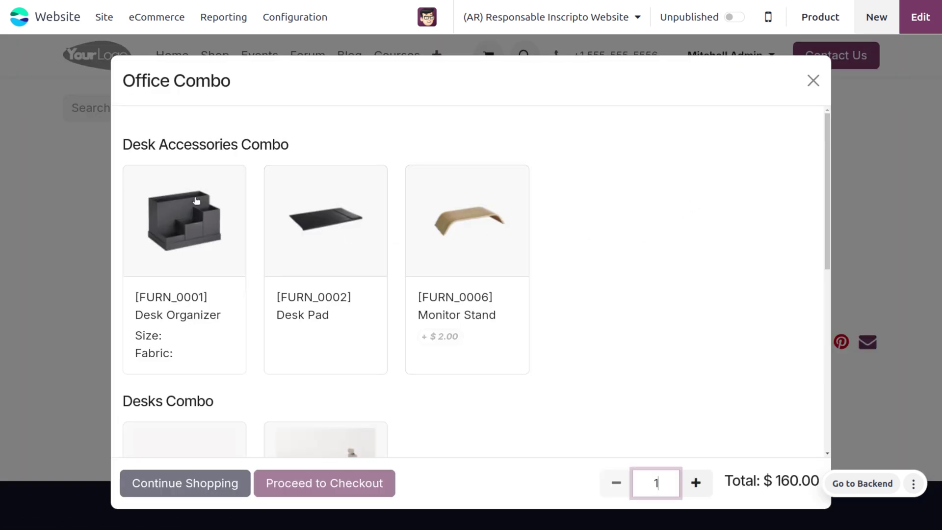
# Select Desk Organizer (S, Plastic), Corner Desk Right Sit and Office Chair as the combo items.
pyautogui.click(182, 222)
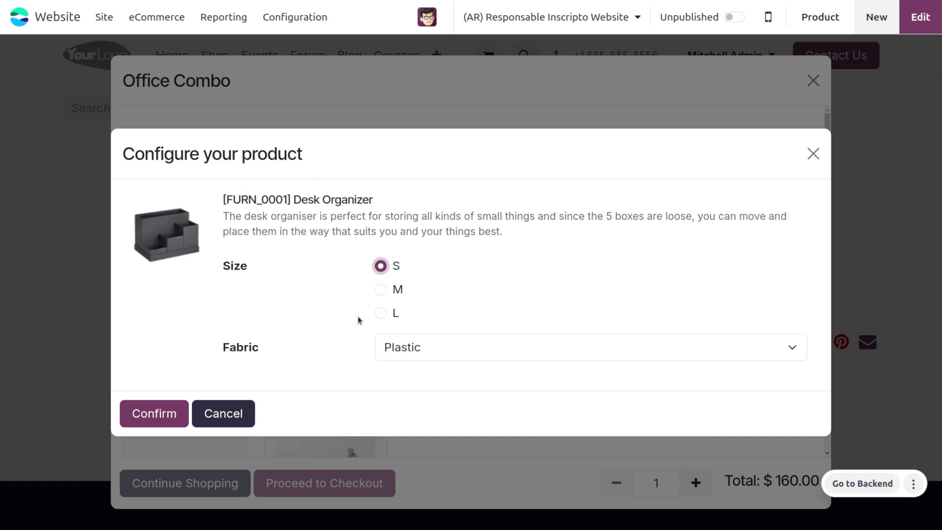
pyautogui.click(155, 403)
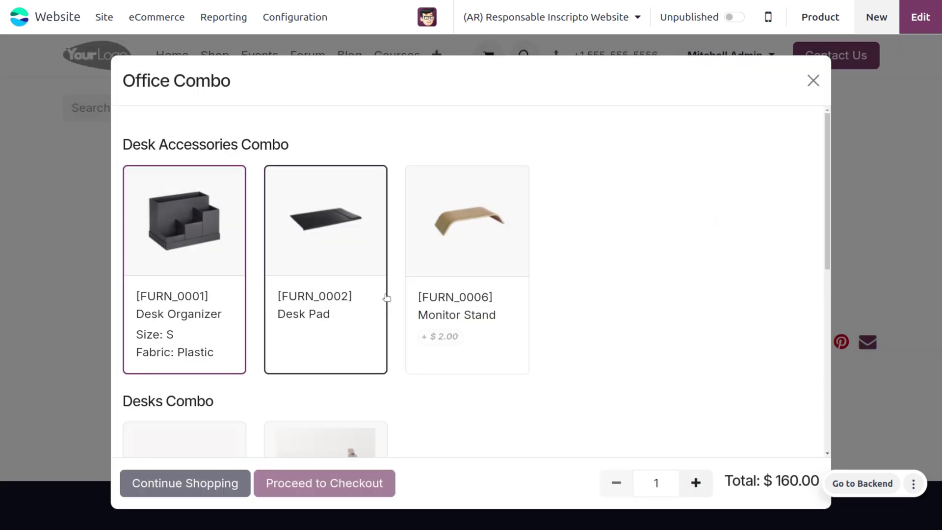
pyautogui.scroll(-5, 384, 296)
pyautogui.click(314, 150)
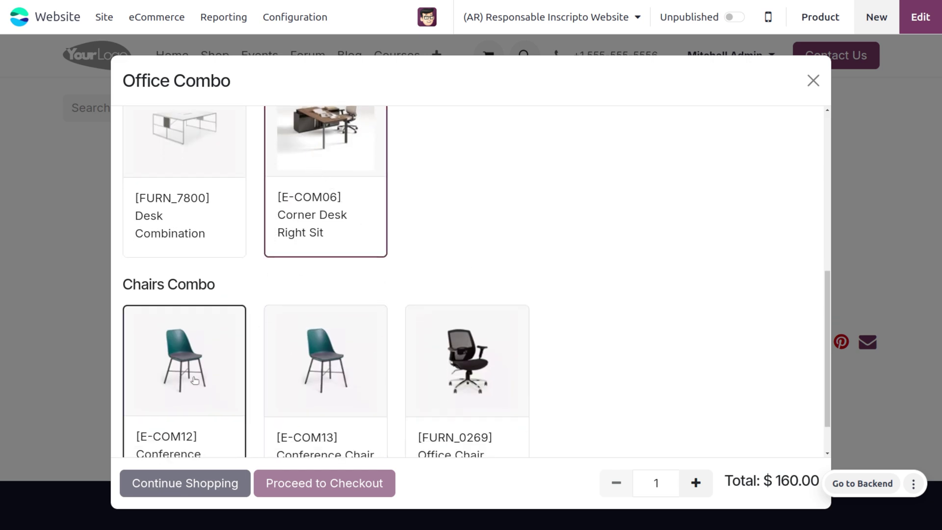
pyautogui.click(448, 377)
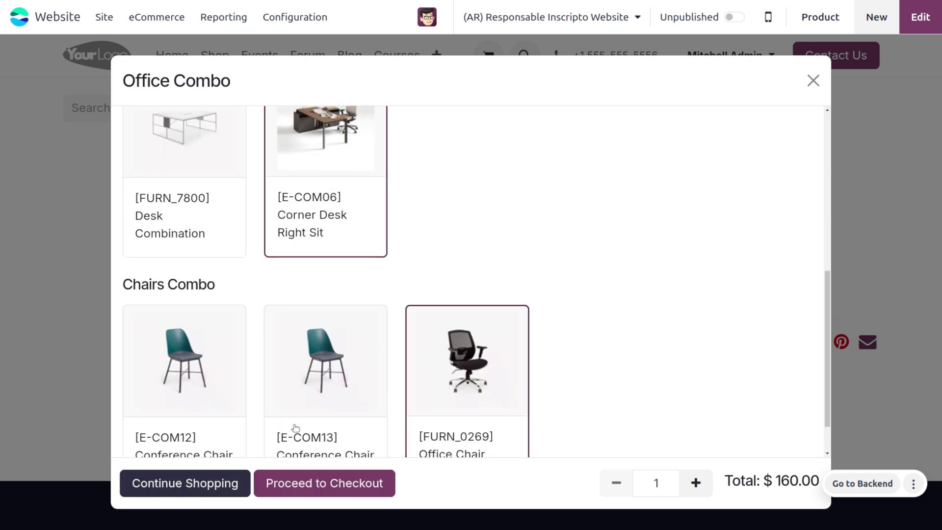
# Try Continue Shopping and Checkout, dismiss both Invalid Operation errors, and close the combo window.
pyautogui.click(155, 483)
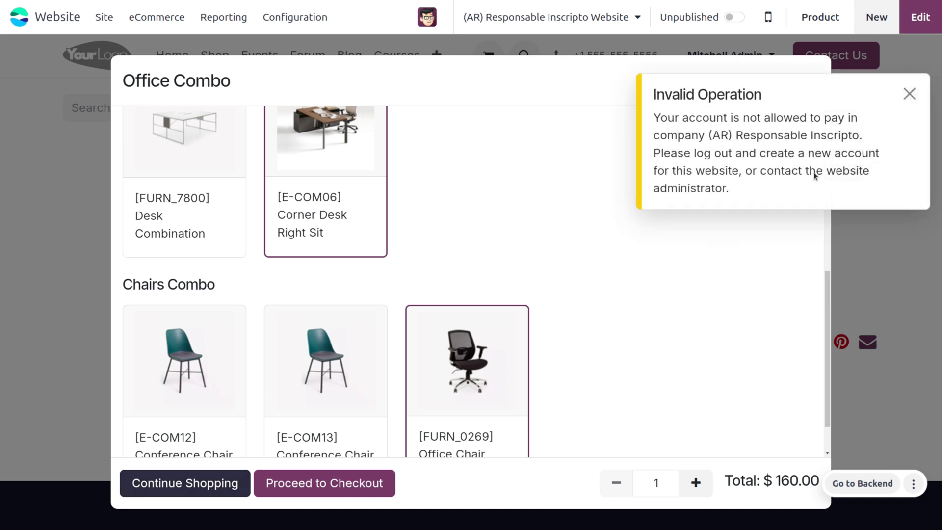
pyautogui.click(910, 94)
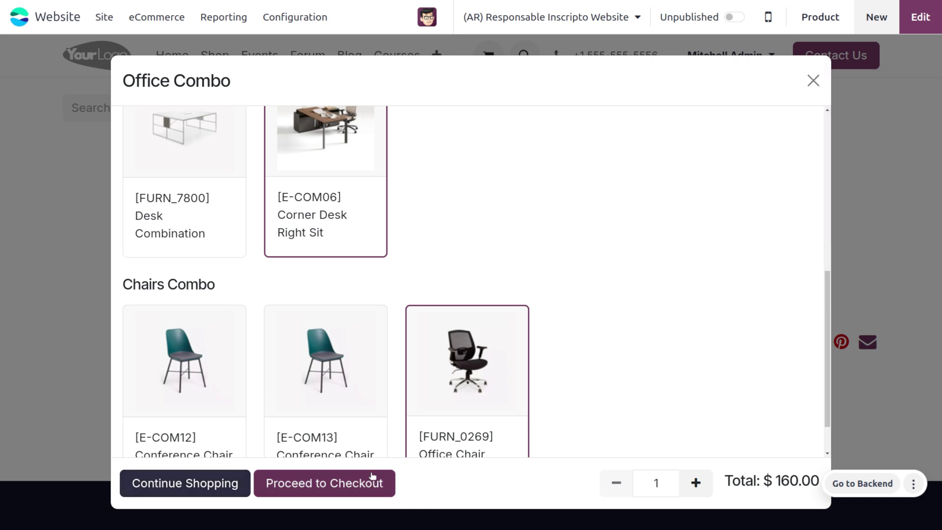
pyautogui.click(353, 477)
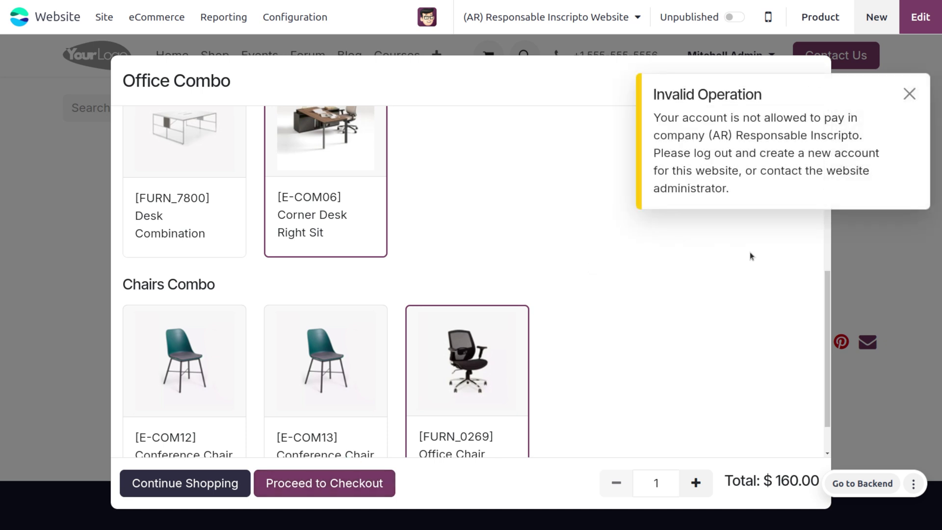
pyautogui.click(910, 92)
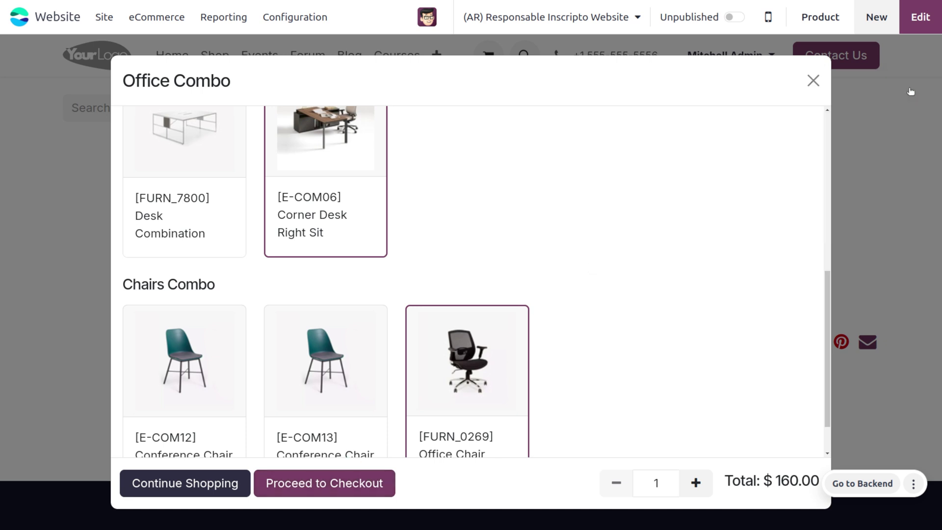
pyautogui.click(812, 81)
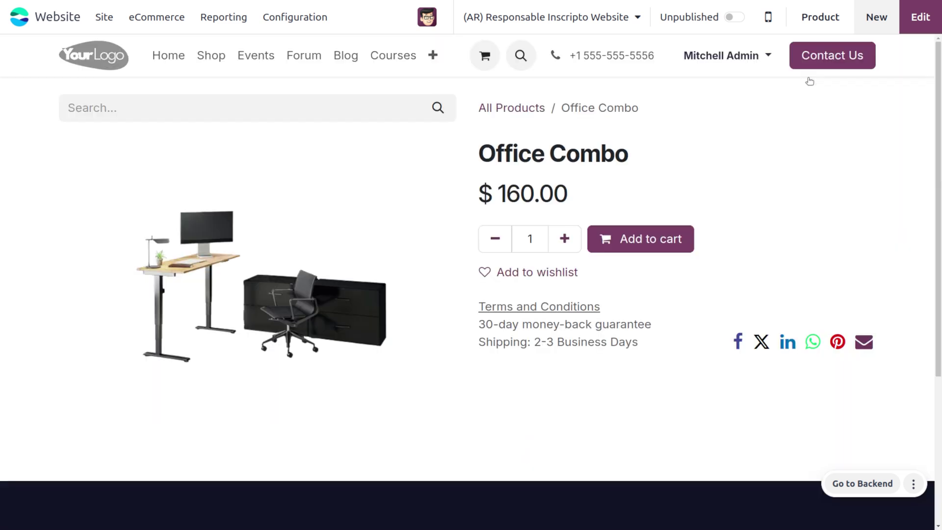
# Open Rental and start a new rental quotation for customer Azure Interior.
pyautogui.click(28, 19)
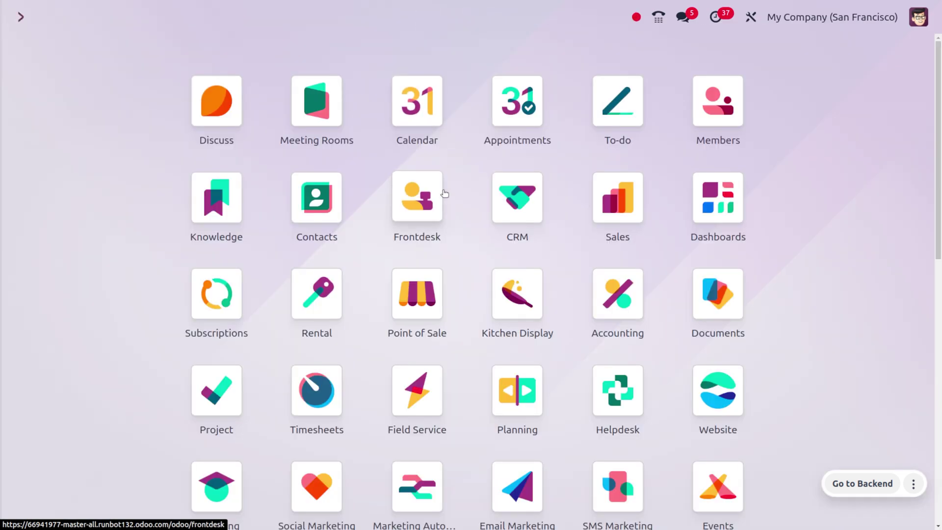
pyautogui.write('ren')
pyautogui.press('Return')
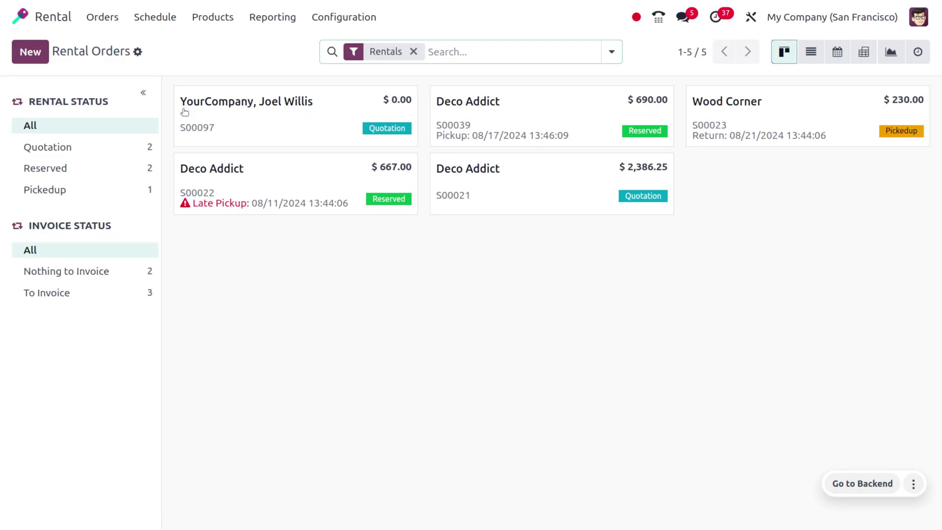
pyautogui.click(25, 52)
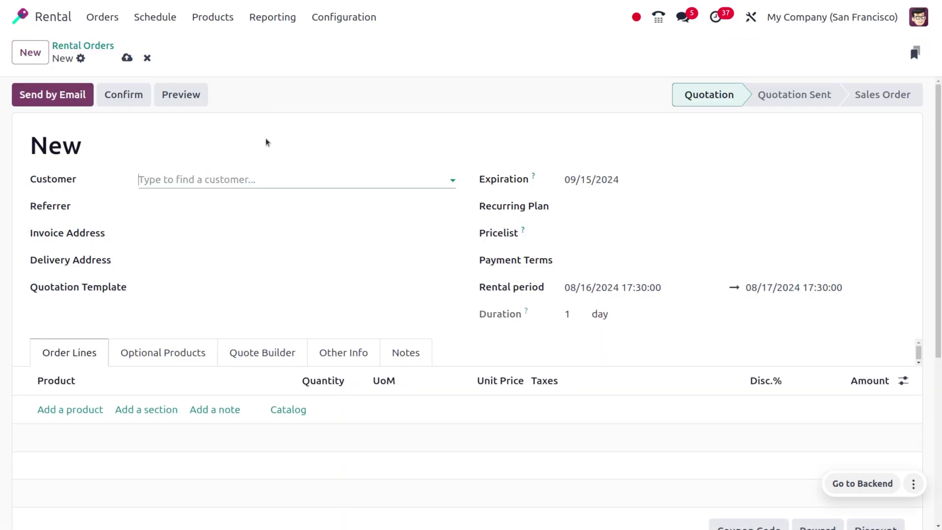
pyautogui.click(230, 184)
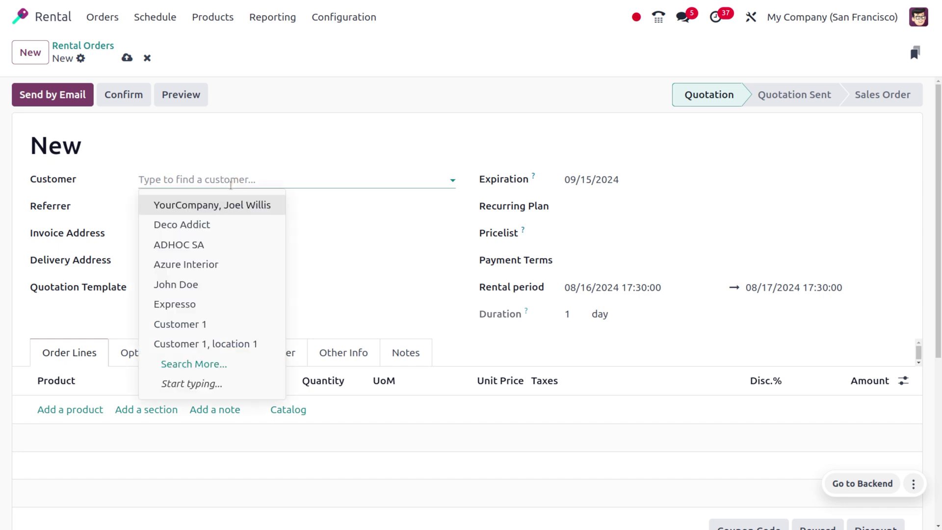
pyautogui.click(200, 265)
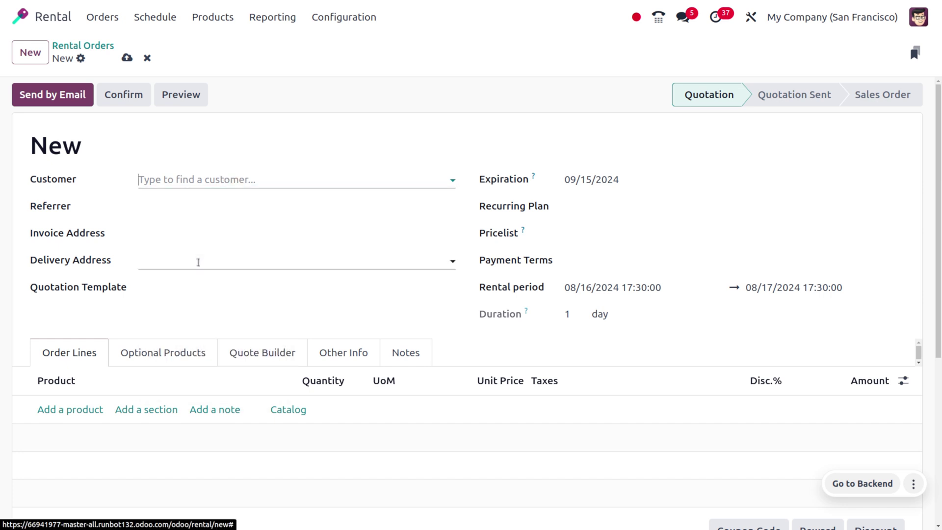
# Add an order line with Office Combo by searching 'office'.
pyautogui.click(67, 437)
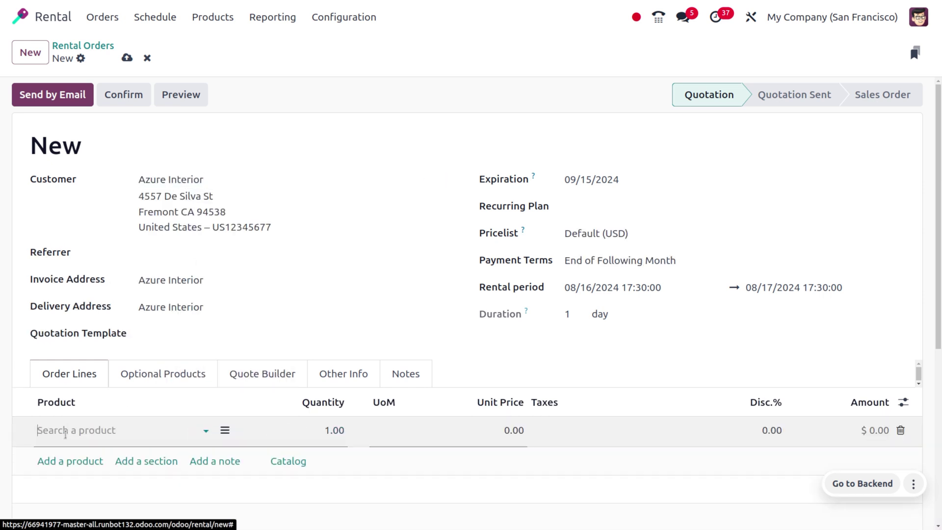
pyautogui.click(65, 431)
pyautogui.write('office')
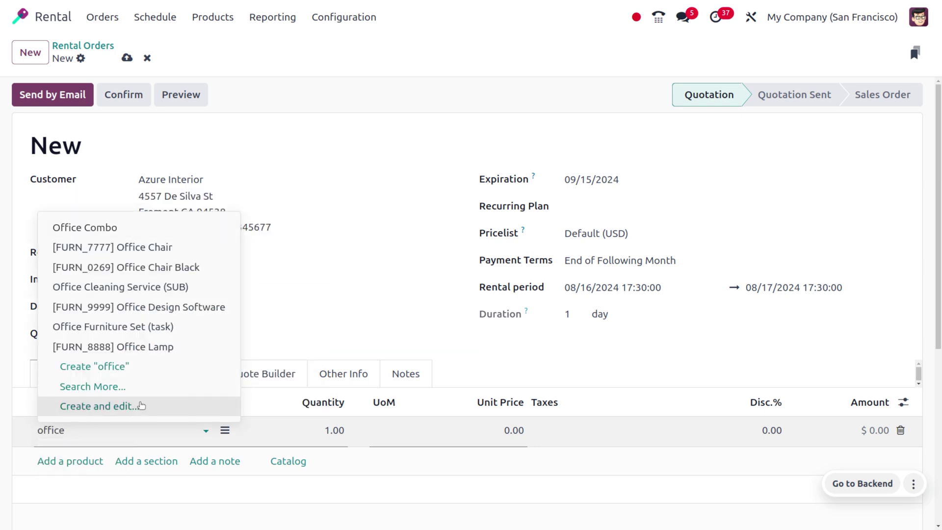
pyautogui.click(140, 233)
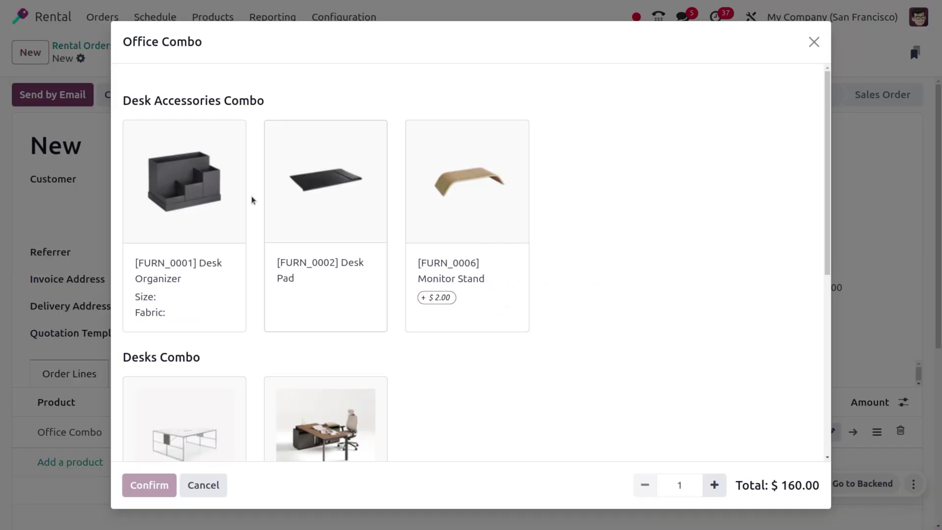
# Choose Monitor Stand, Desk Combination and Conference Chair (Steel) for the combo and confirm.
pyautogui.click(470, 232)
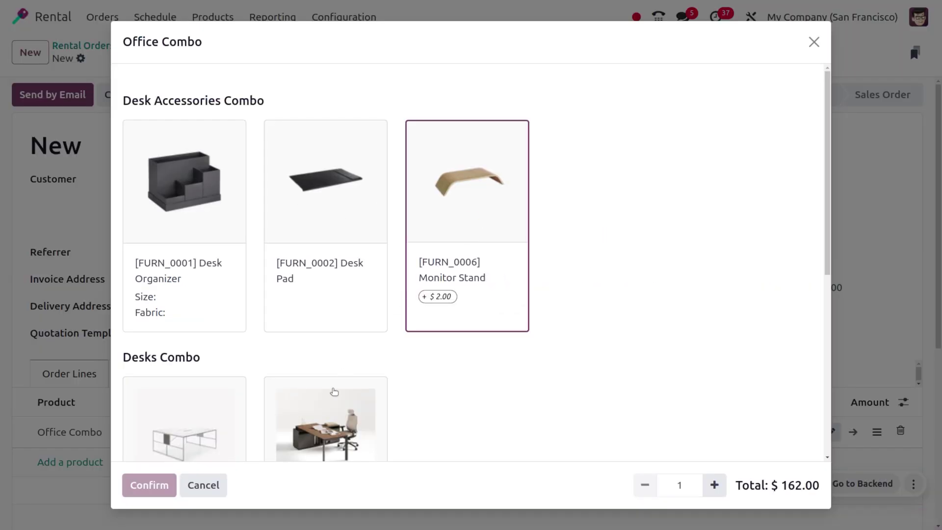
pyautogui.scroll(-5, 190, 389)
pyautogui.click(190, 241)
pyautogui.scroll(-2, 189, 244)
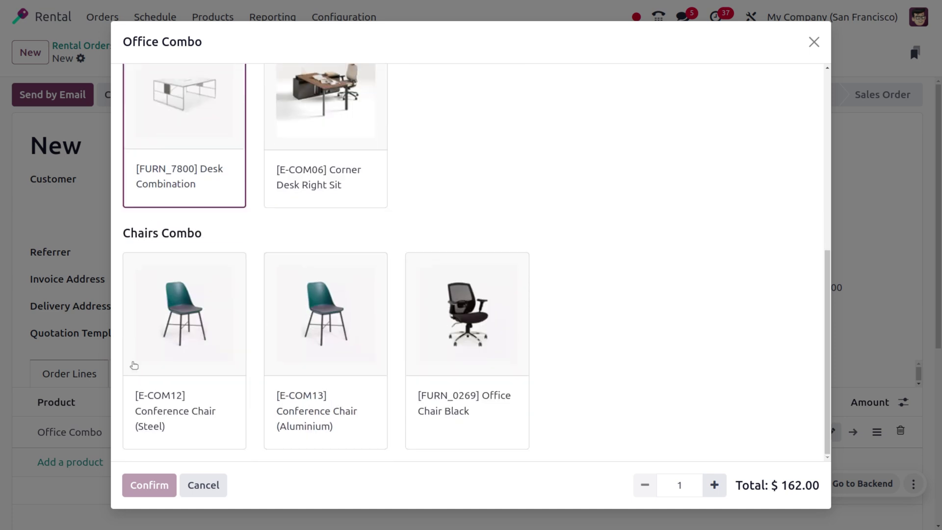
pyautogui.click(196, 366)
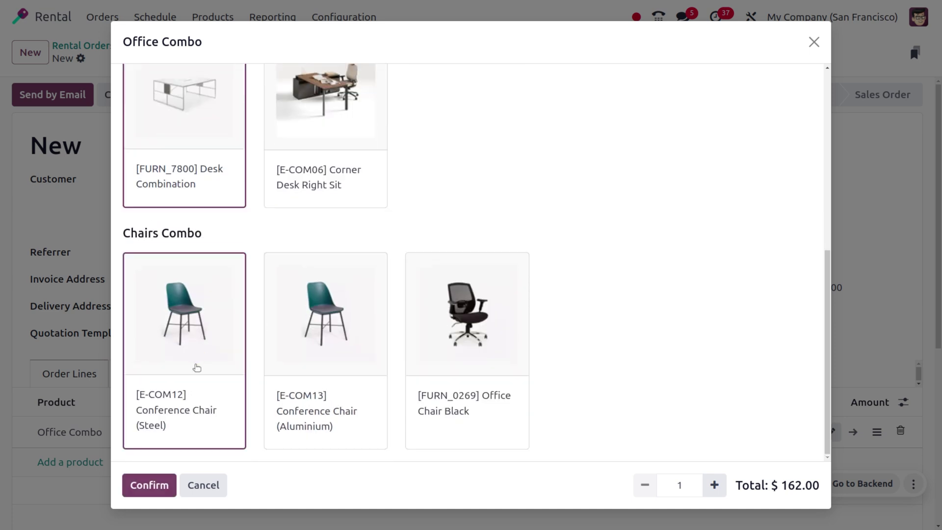
pyautogui.click(159, 486)
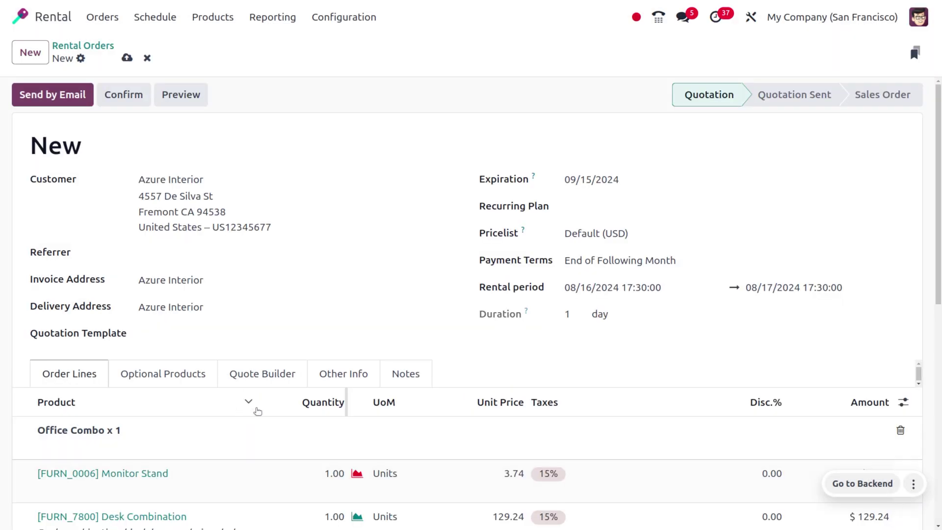
# Save the rental quotation and confirm it as order S00102.
pyautogui.scroll(-6, 255, 408)
pyautogui.scroll(2, 257, 411)
pyautogui.scroll(5, 257, 411)
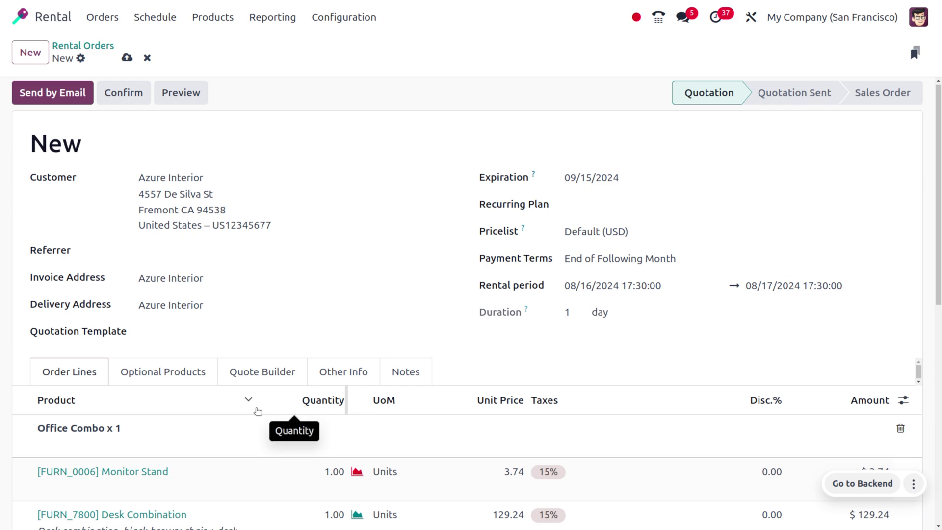
pyautogui.scroll(-5, 258, 411)
pyautogui.scroll(2, 258, 411)
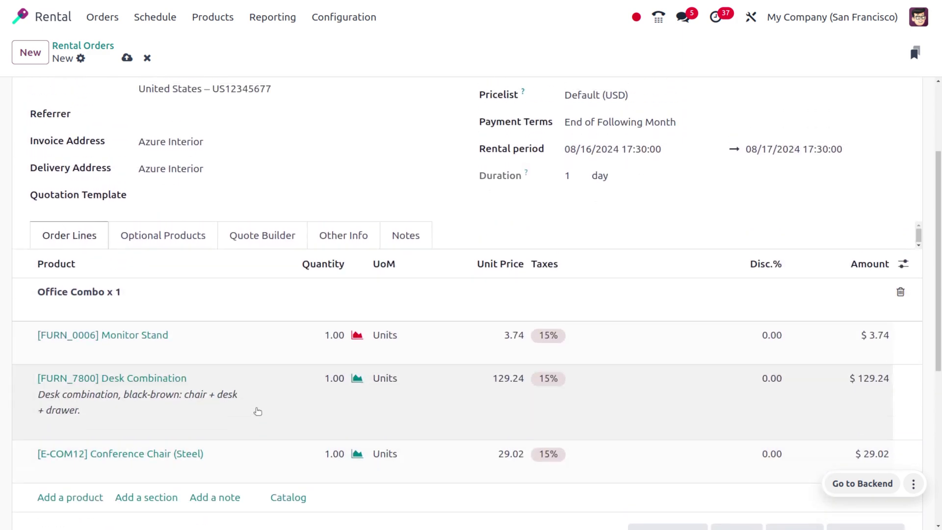
pyautogui.scroll(3, 257, 411)
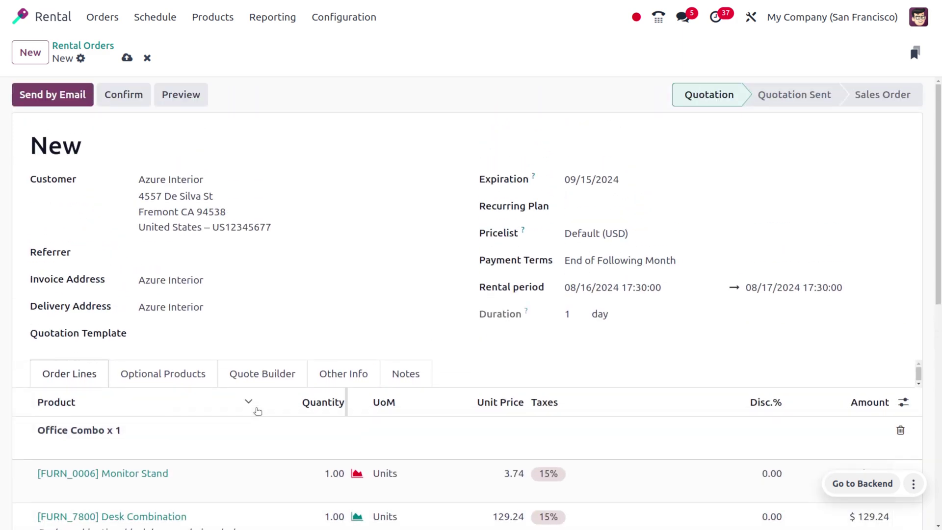
pyautogui.click(127, 58)
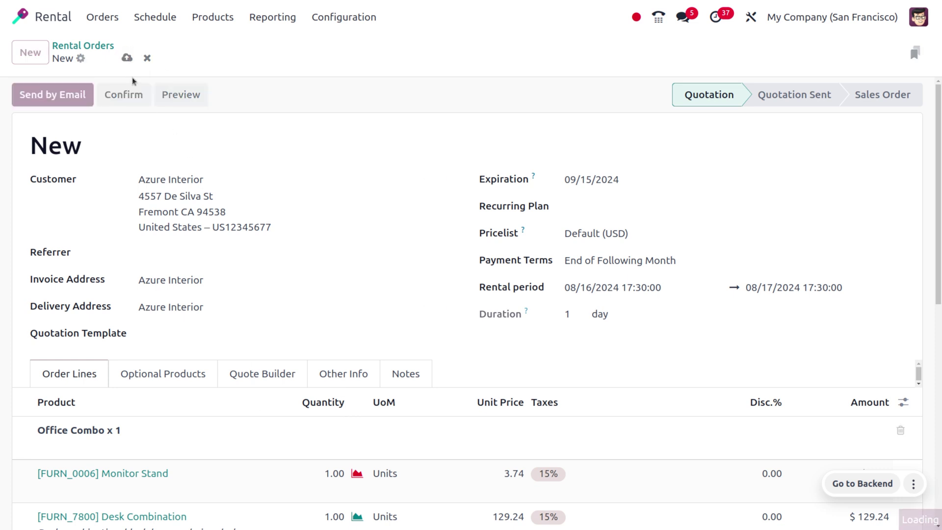
pyautogui.click(138, 94)
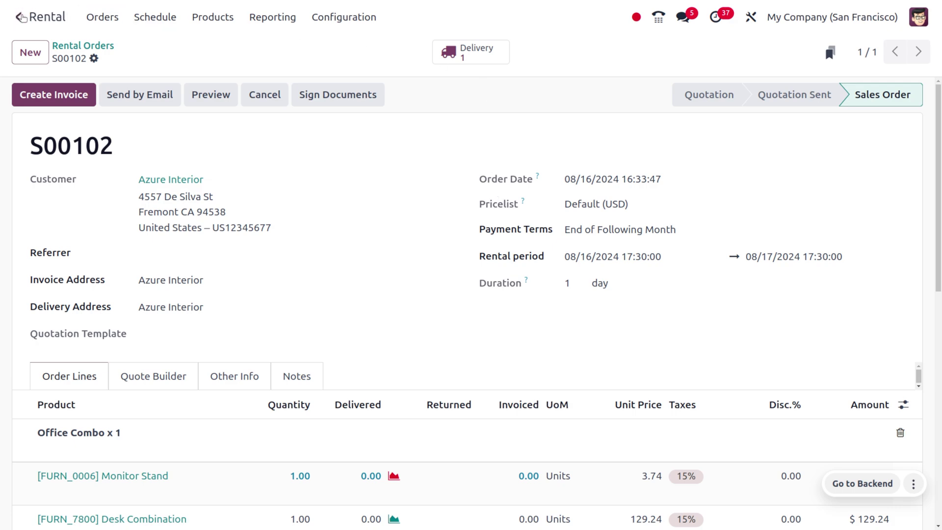
# Open Subscriptions and start a new quotation, selecting the customer from the list.
pyautogui.click(21, 18)
pyautogui.write('su')
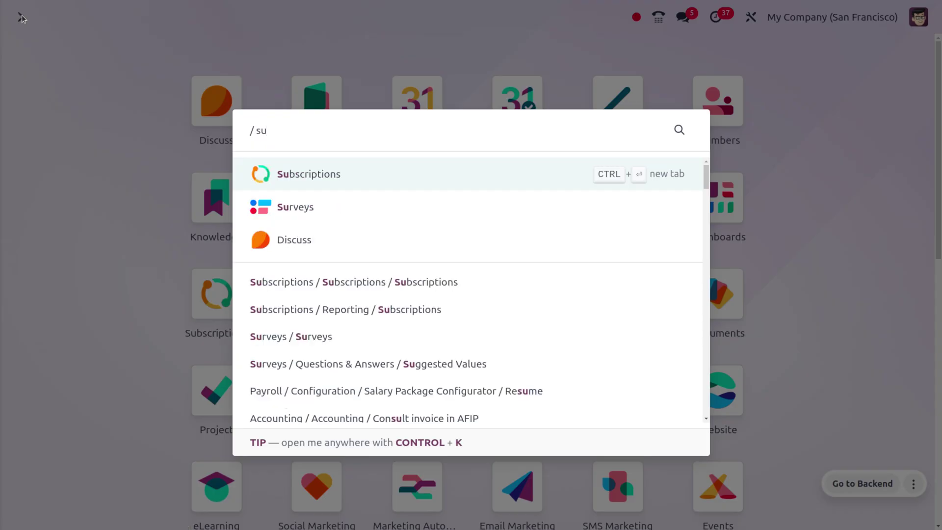
pyautogui.press('Return')
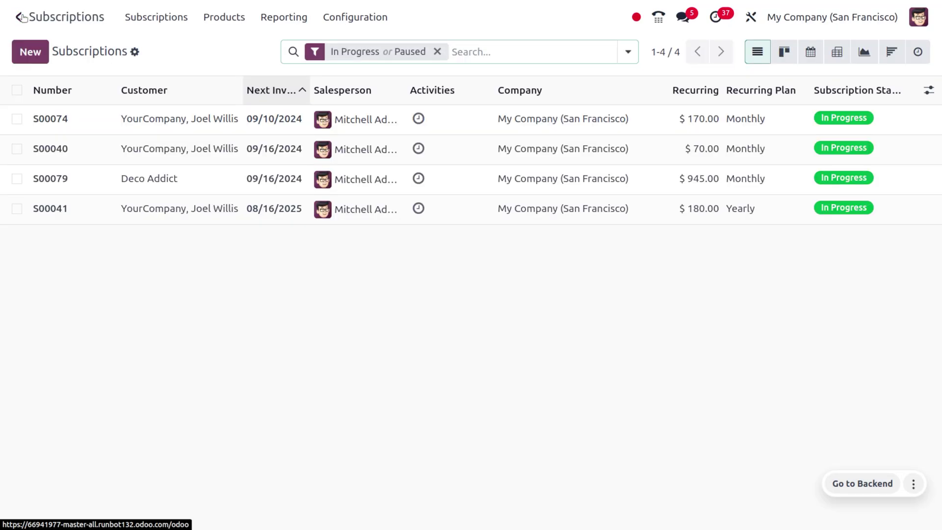
pyautogui.click(29, 55)
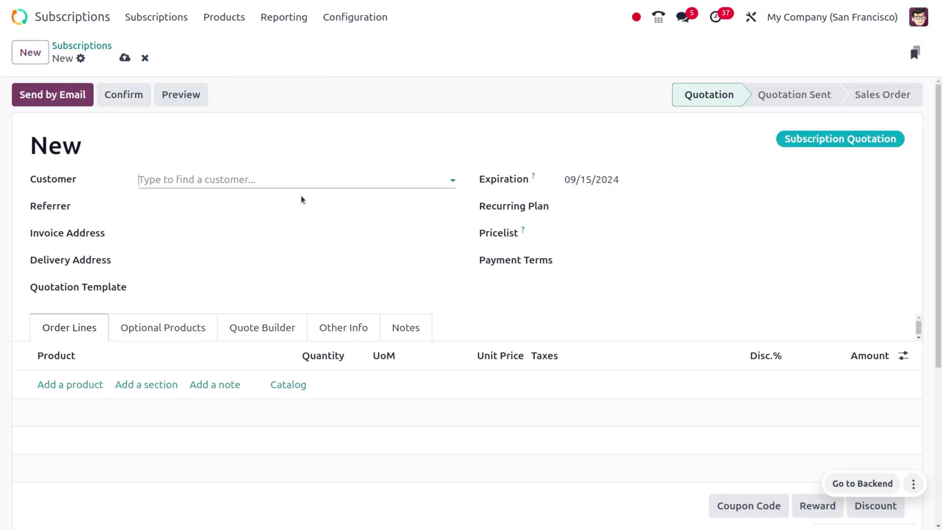
pyautogui.click(251, 179)
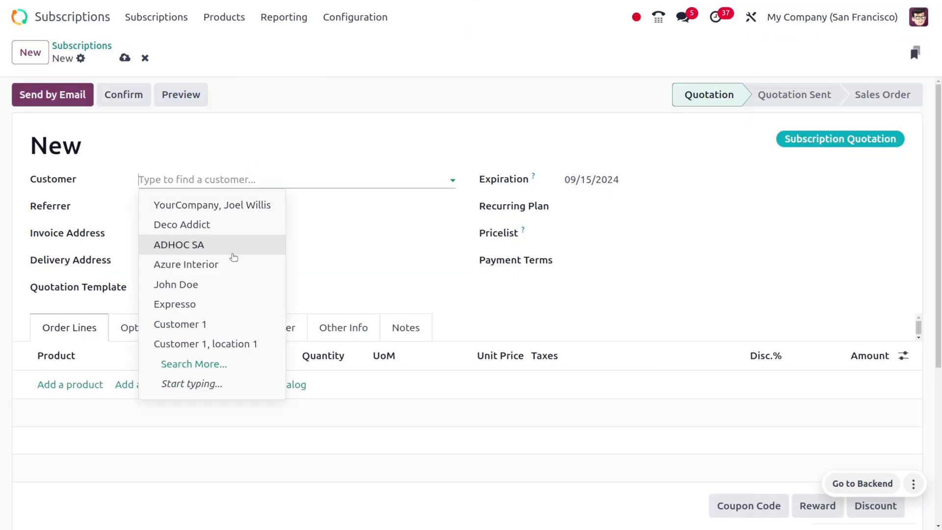
pyautogui.click(231, 284)
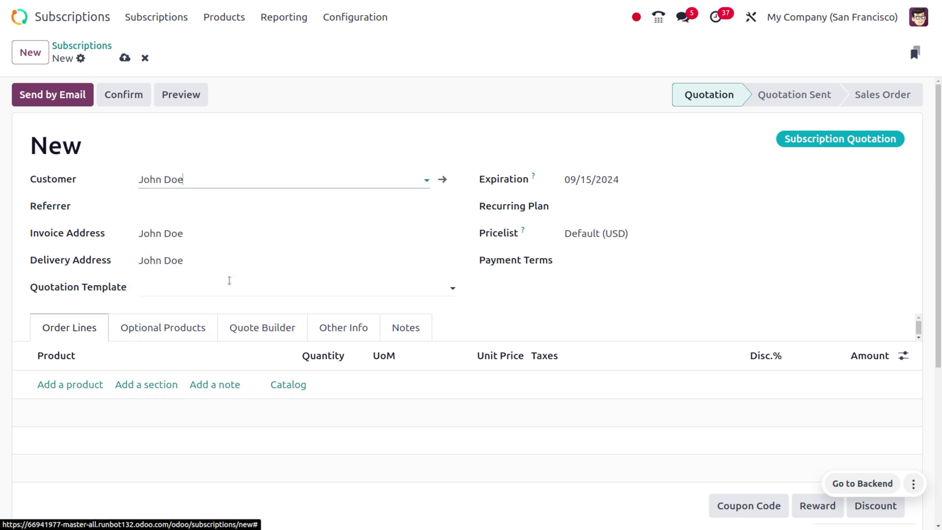
# Add a product line with Office Combo by searching 'off'.
pyautogui.click(52, 386)
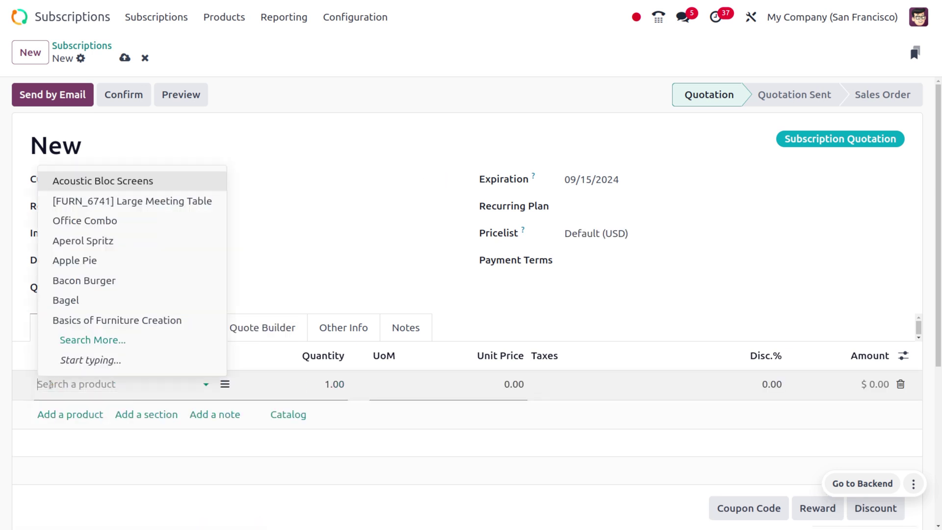
pyautogui.write('off')
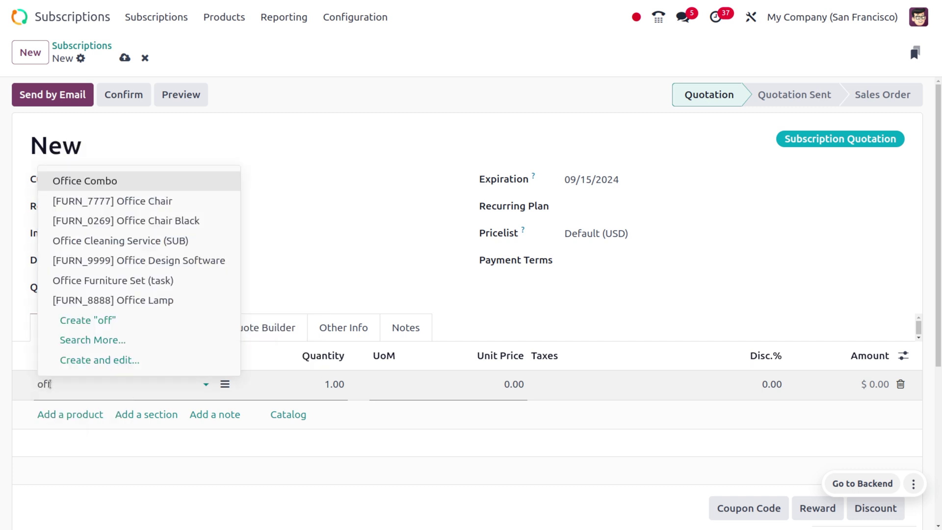
pyautogui.click(163, 187)
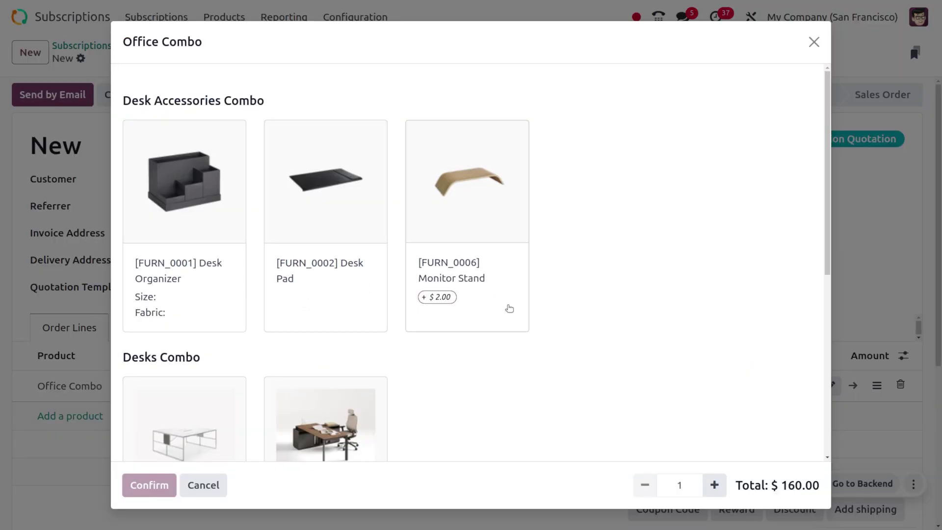
# Pick Conference Chair (Aluminium), Corner Desk Right Sit and Desk Pad, then confirm; total reaches $184.00.
pyautogui.scroll(-5, 510, 308)
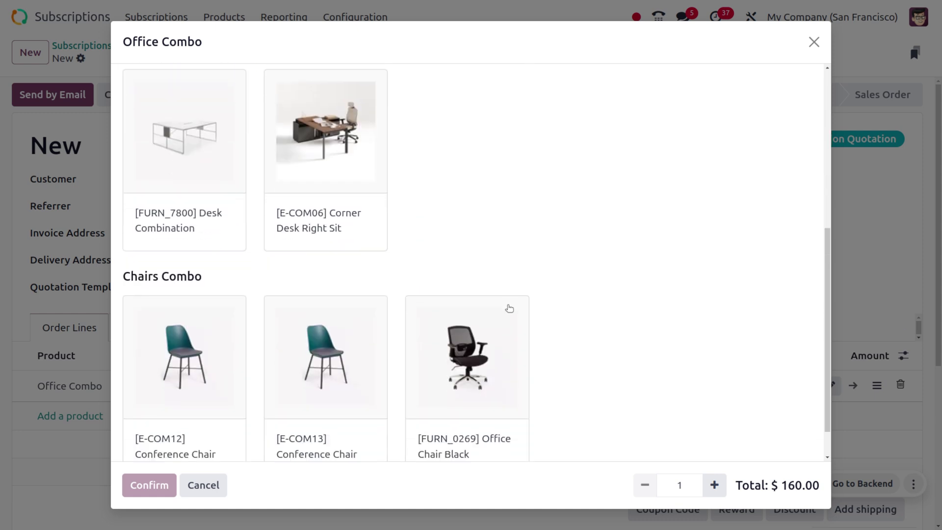
pyautogui.scroll(5, 509, 308)
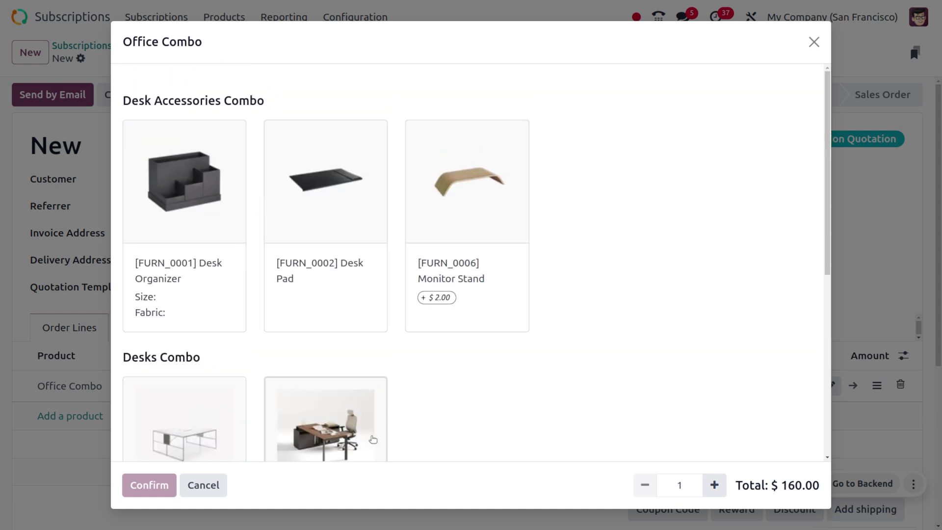
pyautogui.scroll(-5, 373, 438)
pyautogui.click(307, 330)
pyautogui.click(297, 144)
pyautogui.scroll(5, 296, 145)
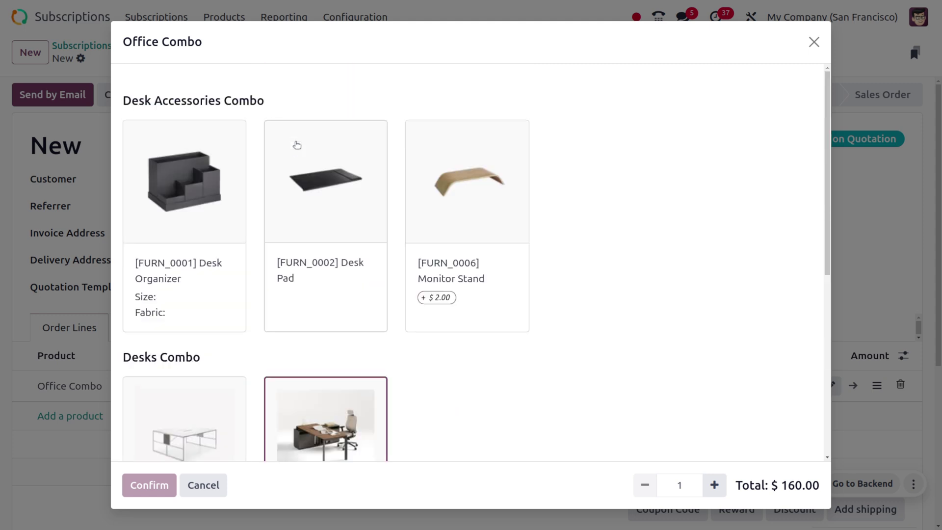
pyautogui.click(294, 191)
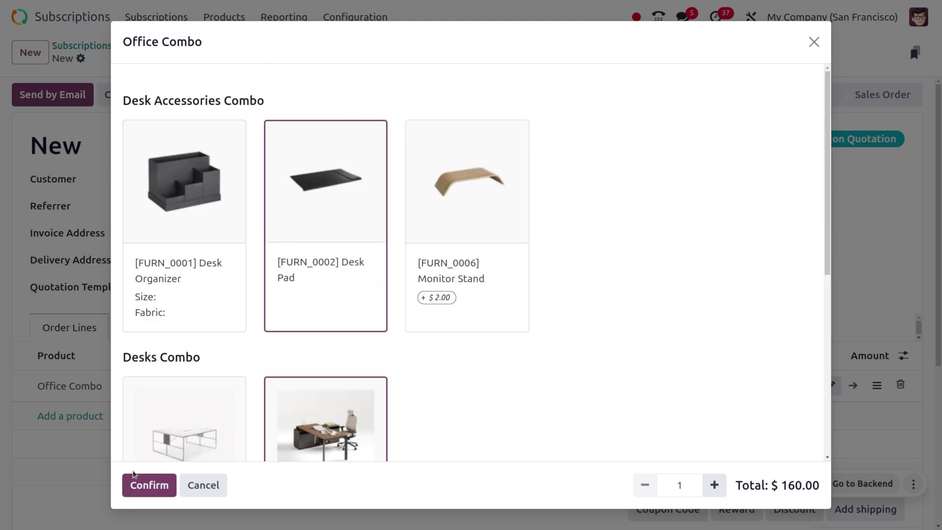
pyautogui.click(147, 485)
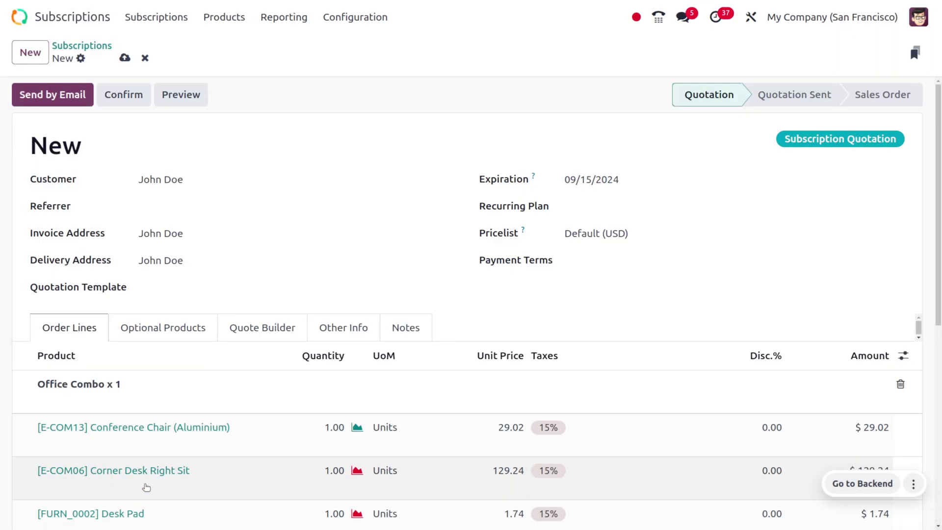
pyautogui.scroll(-6, 560, 249)
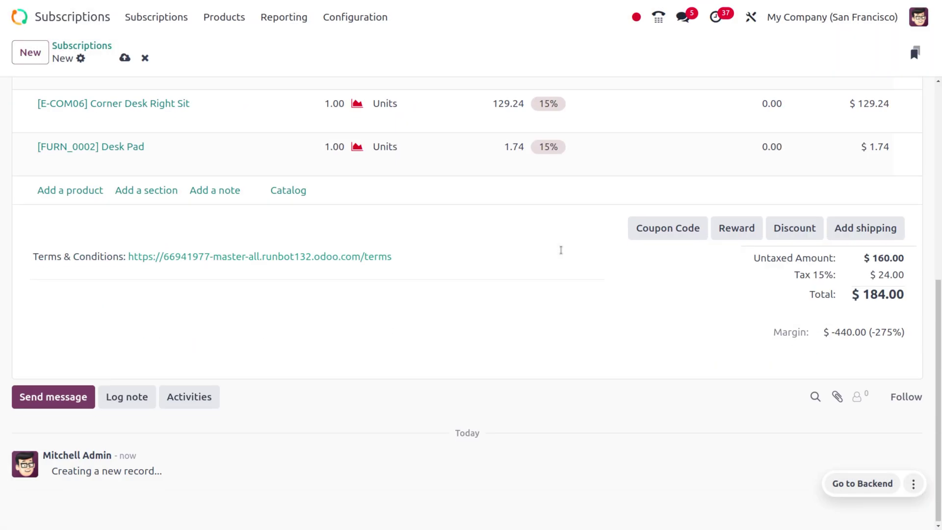
pyautogui.scroll(6, 561, 249)
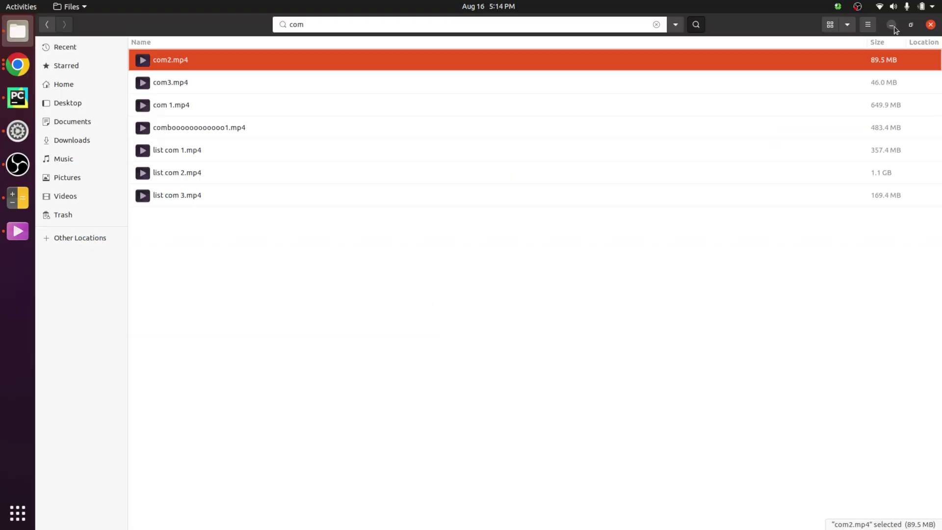